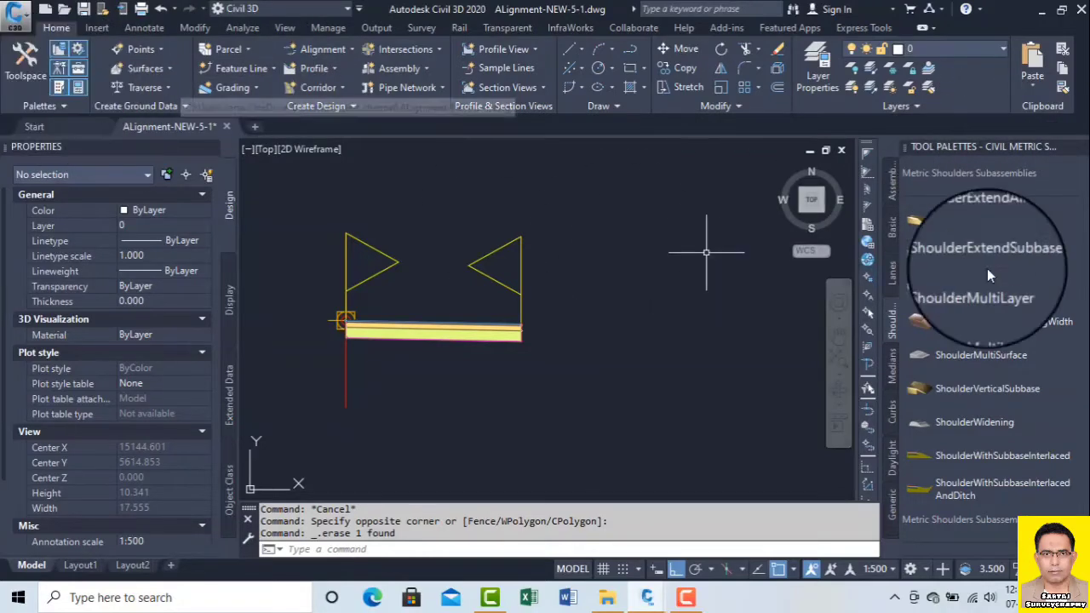
Step: Choose the ShoulderExtendAll subassembly from the metric shoulder subassemblies and review its default parameters
left_click(59, 89)
left_click(59, 89)
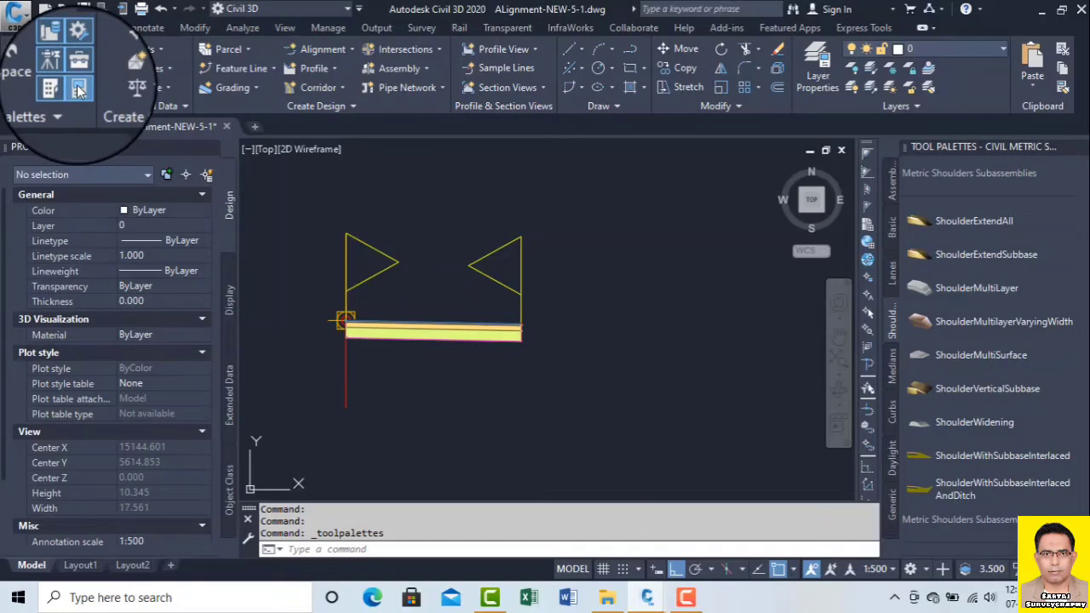
scroll(159, 359, "down", 2)
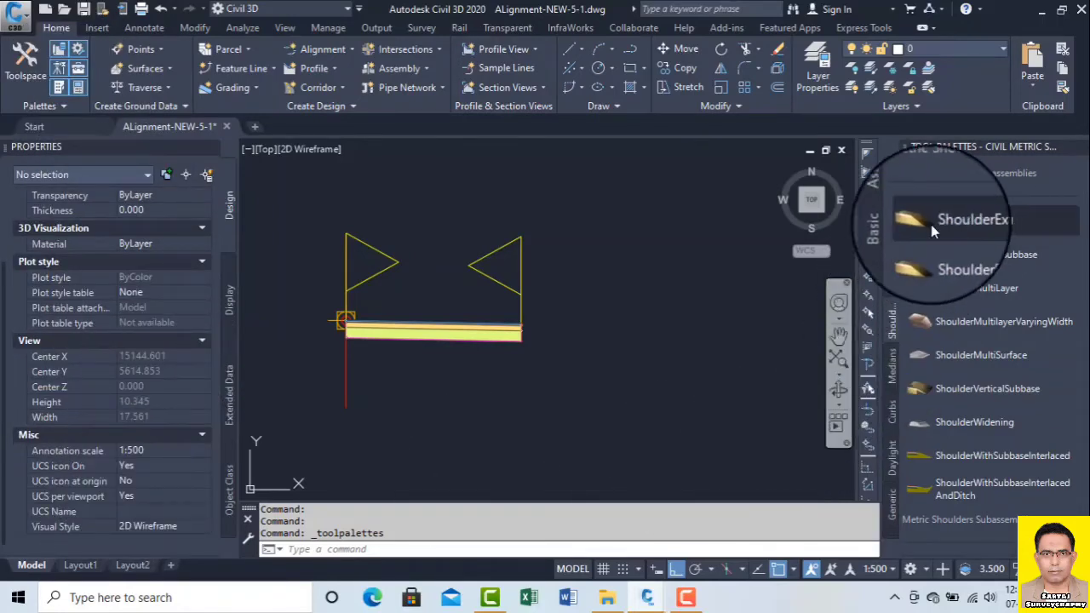
left_click(964, 223)
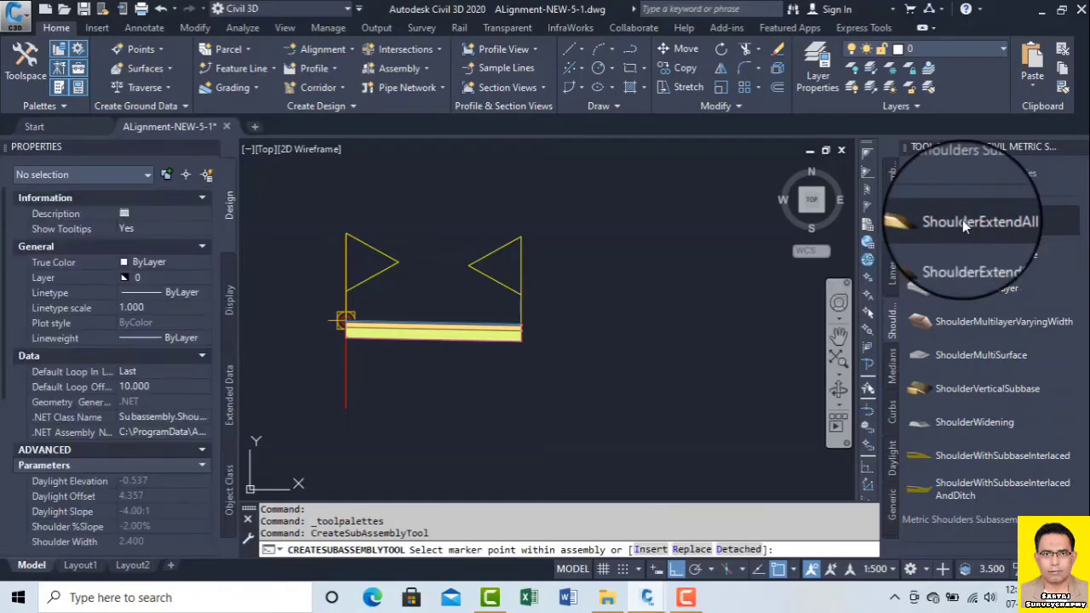
left_click(892, 254)
left_click(890, 321)
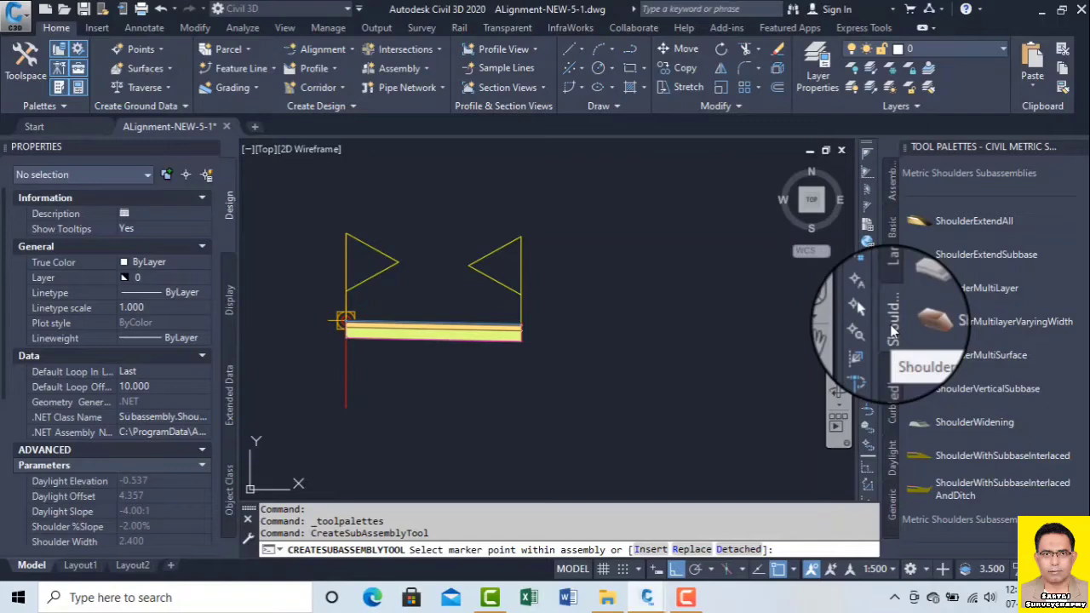
left_click(958, 220)
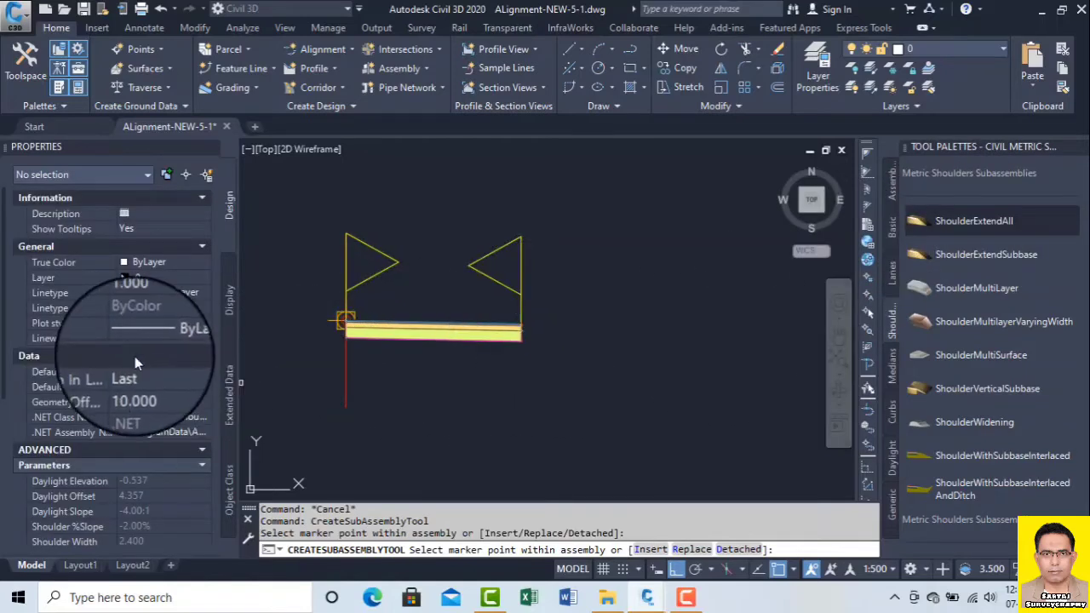
scroll(132, 359, "down", 5)
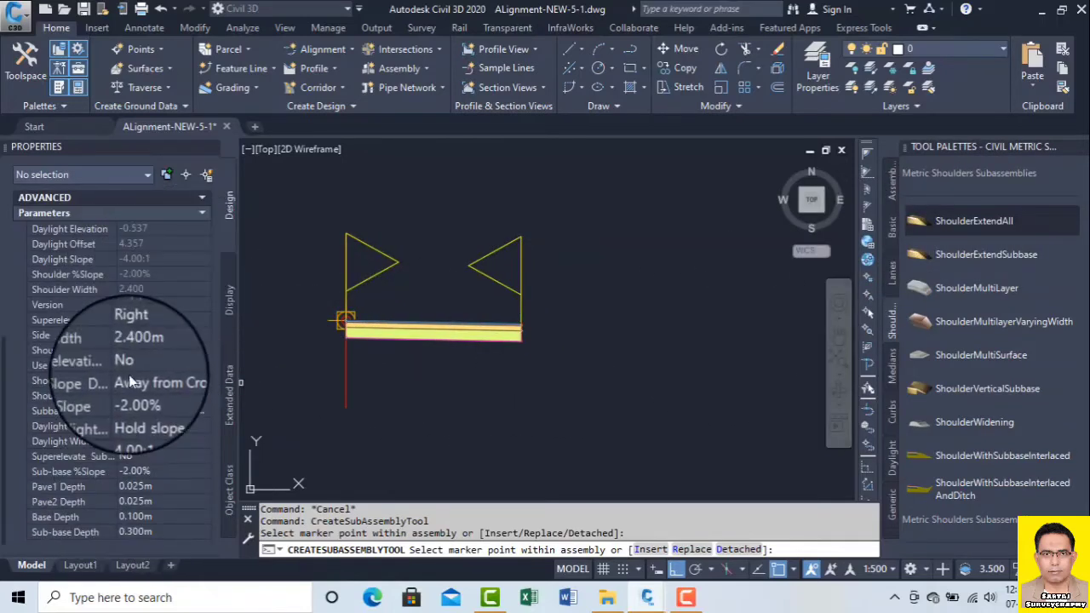
scroll(162, 285, "up", 5)
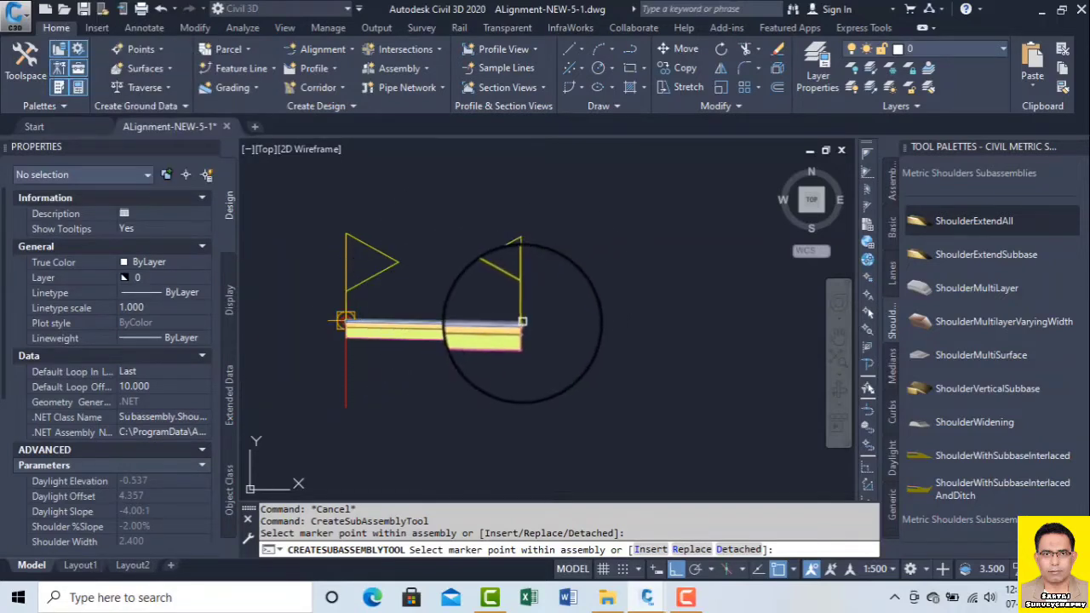
Step: Attach the ShoulderExtendAll subassembly to the uppermost marker point at the lane's outer edge and end the placement command
scroll(534, 337, "up", 3)
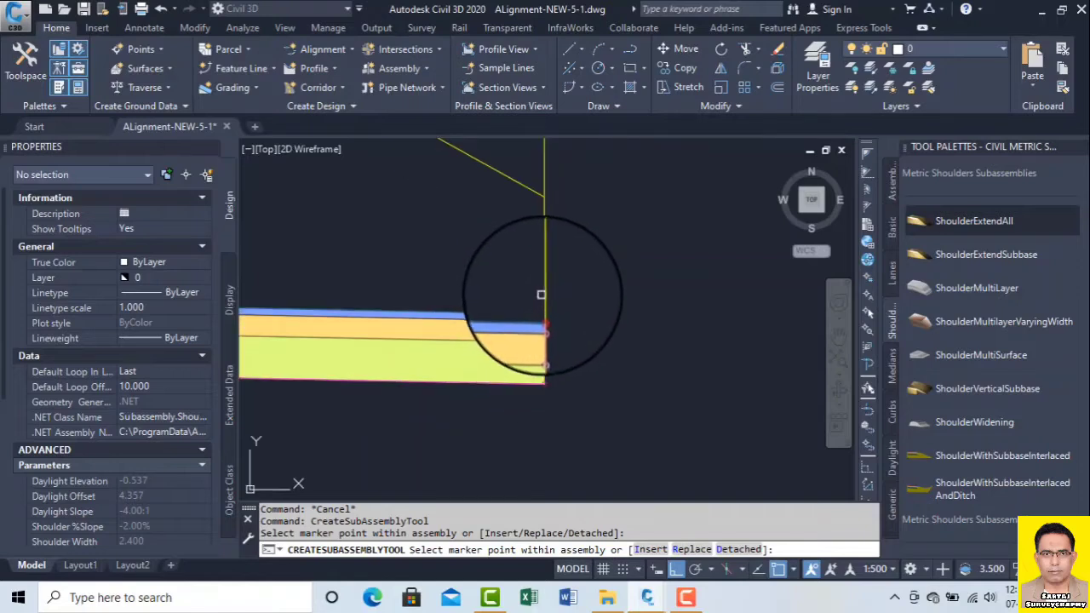
scroll(562, 308, "up", 2)
scroll(537, 311, "up", 2)
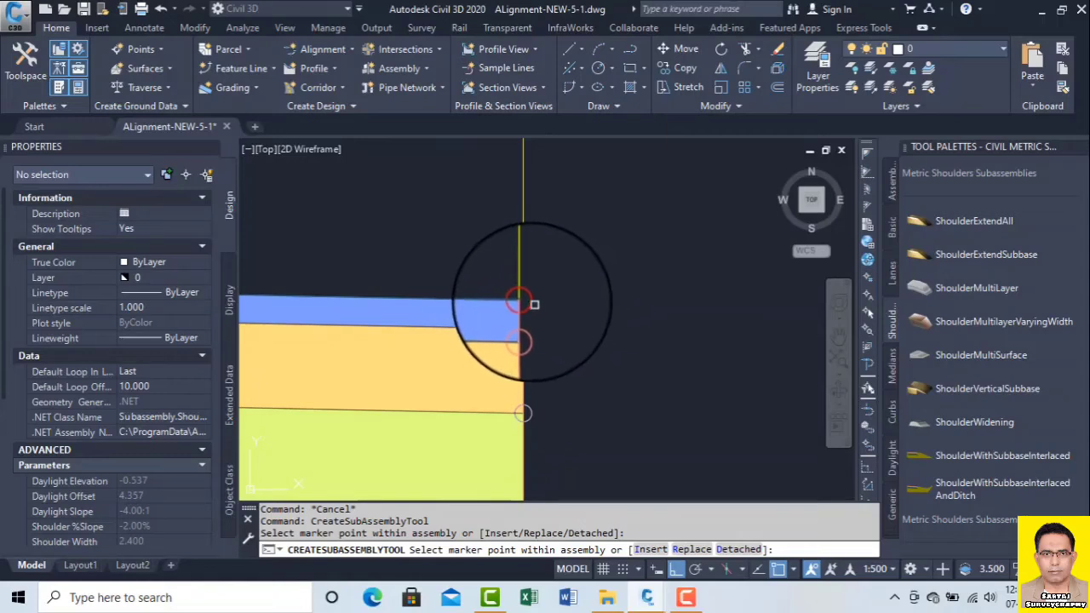
scroll(534, 286, "down", 3)
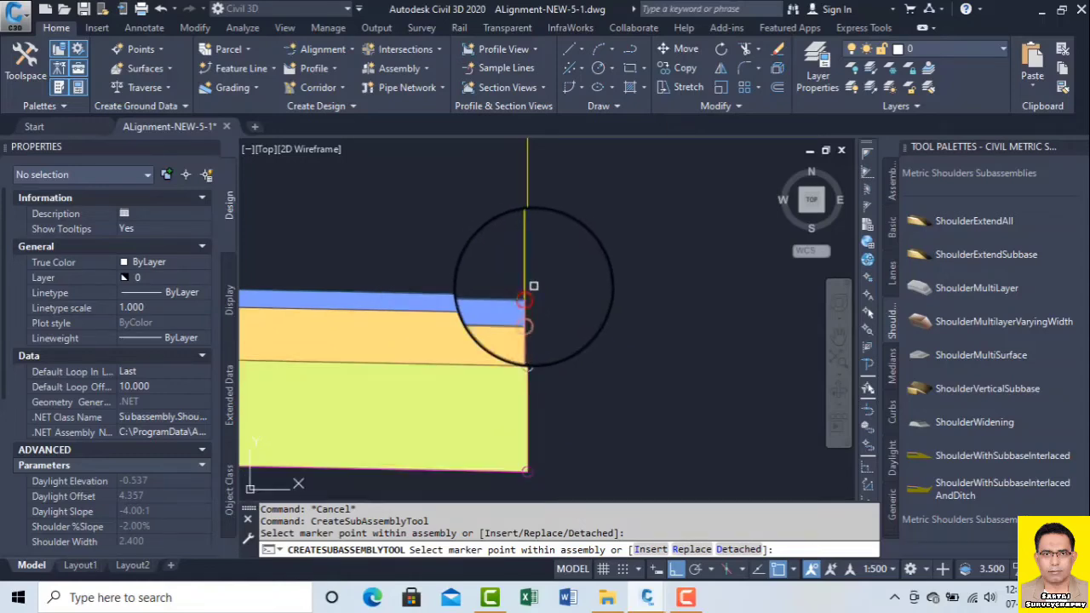
scroll(557, 400, "up", 3)
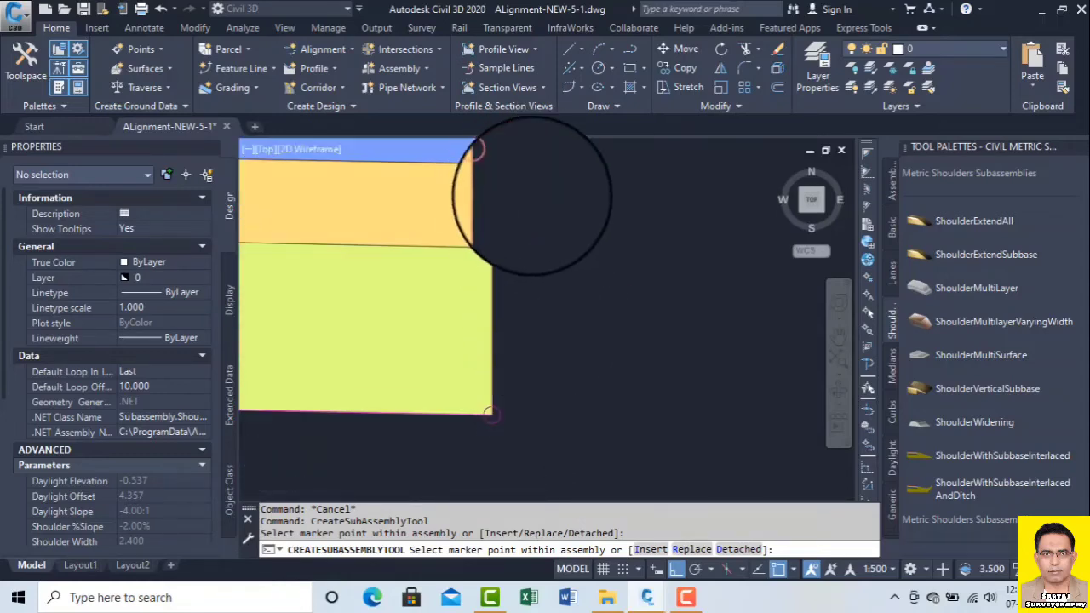
scroll(519, 204, "down", 5)
scroll(366, 230, "up", 4)
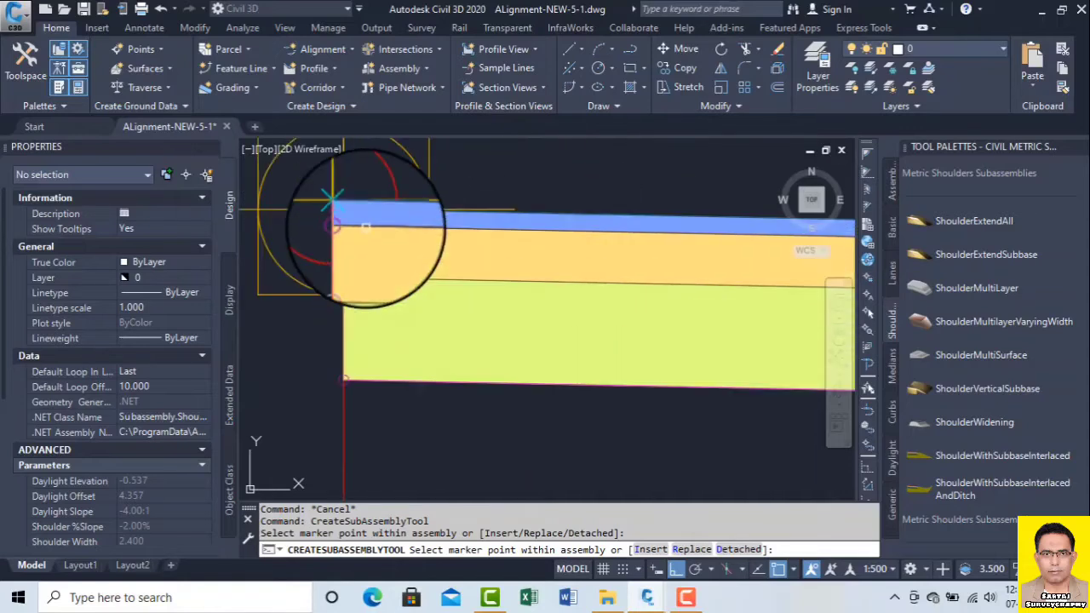
scroll(364, 227, "down", 4)
middle_click_drag(656, 261, 502, 307)
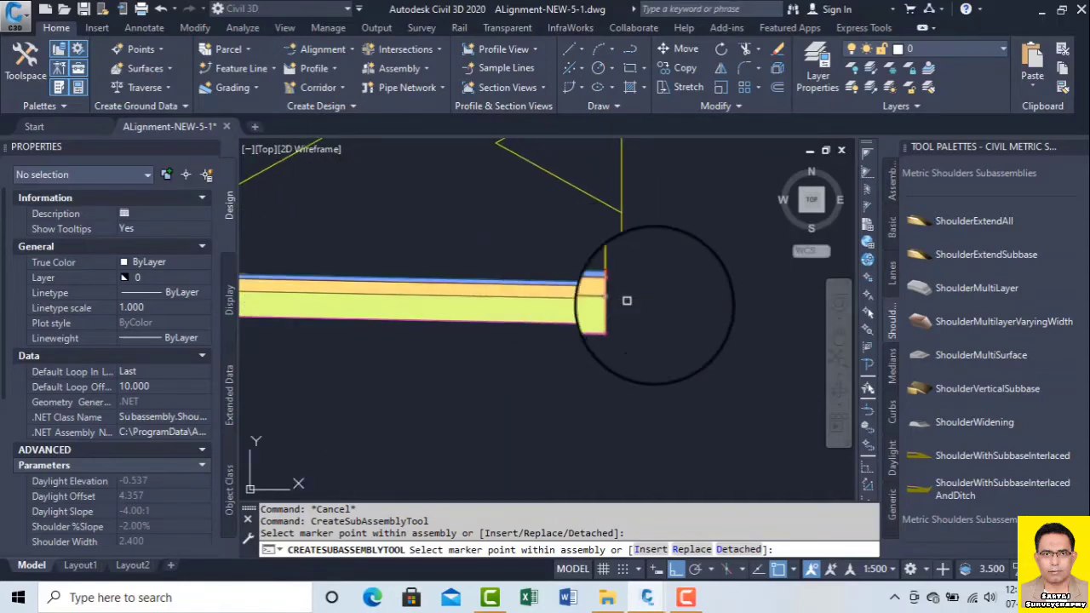
scroll(626, 300, "up", 5)
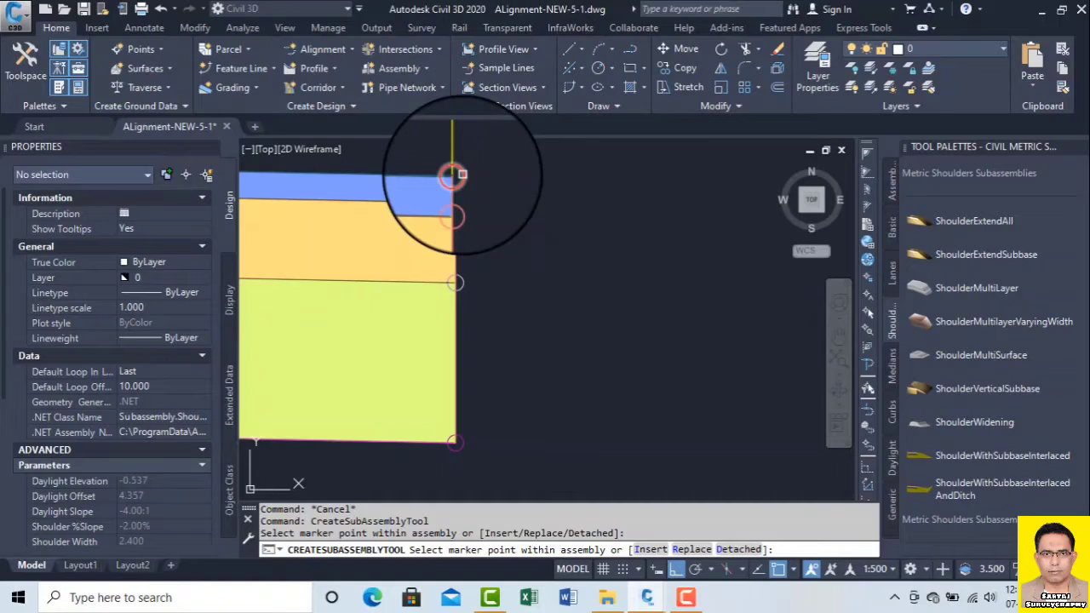
scroll(453, 176, "down", 5)
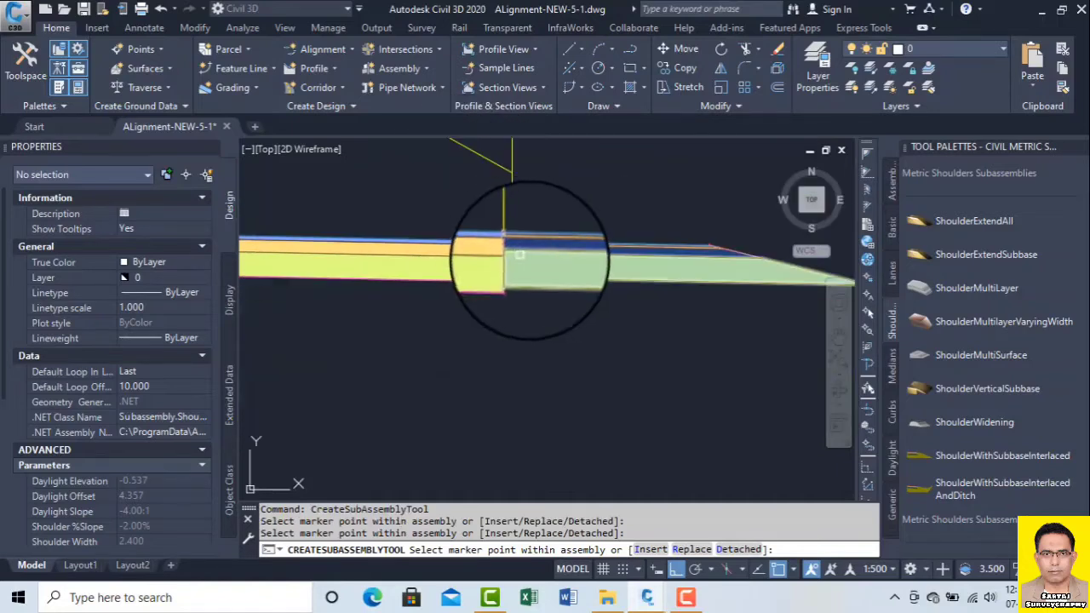
right_click(655, 204)
left_click(685, 209)
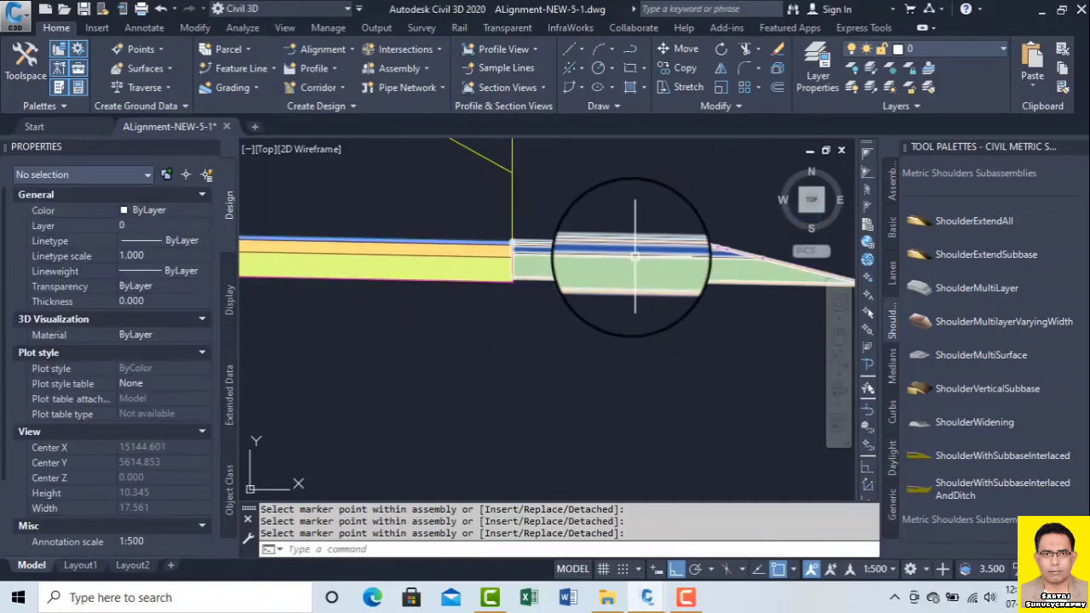
Step: Rename the newly placed ShoulderExtendAll subassembly as Shoulder-RS in its subassembly properties
middle_click_drag(638, 255, 662, 360)
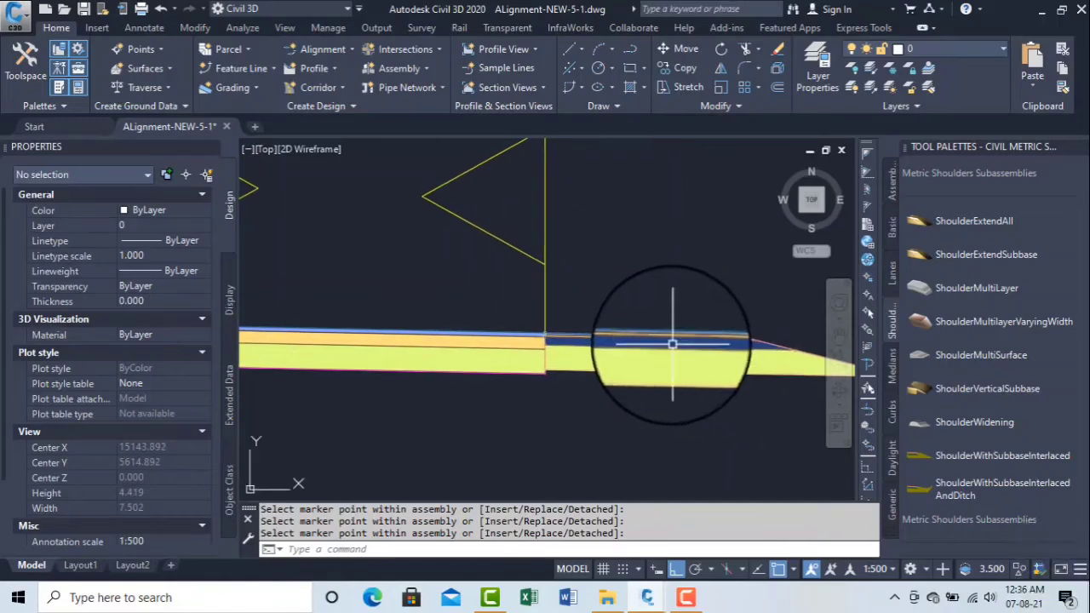
left_click(663, 351)
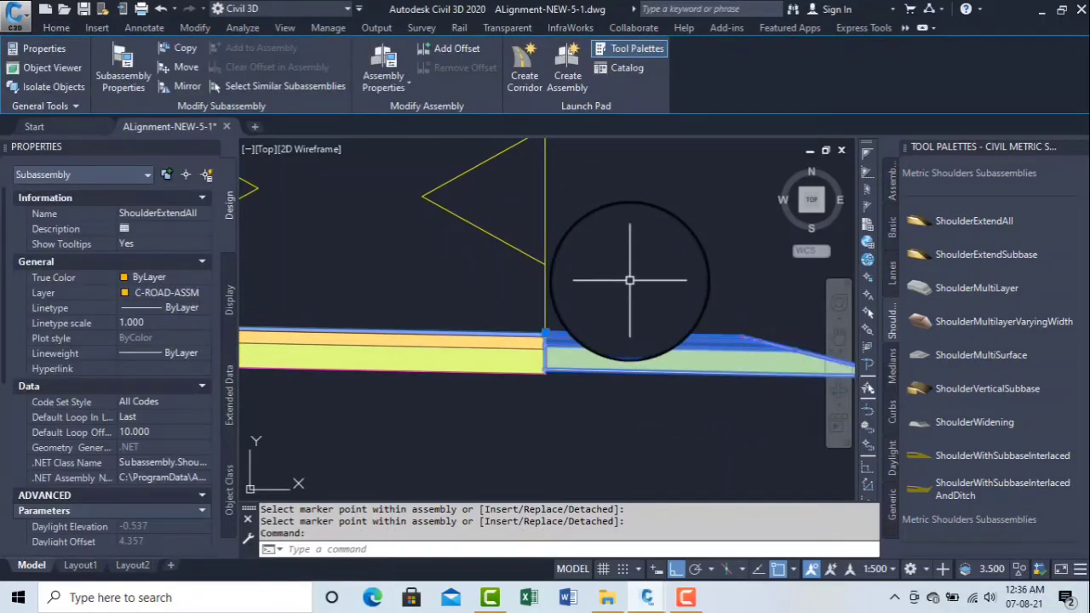
right_click(607, 312)
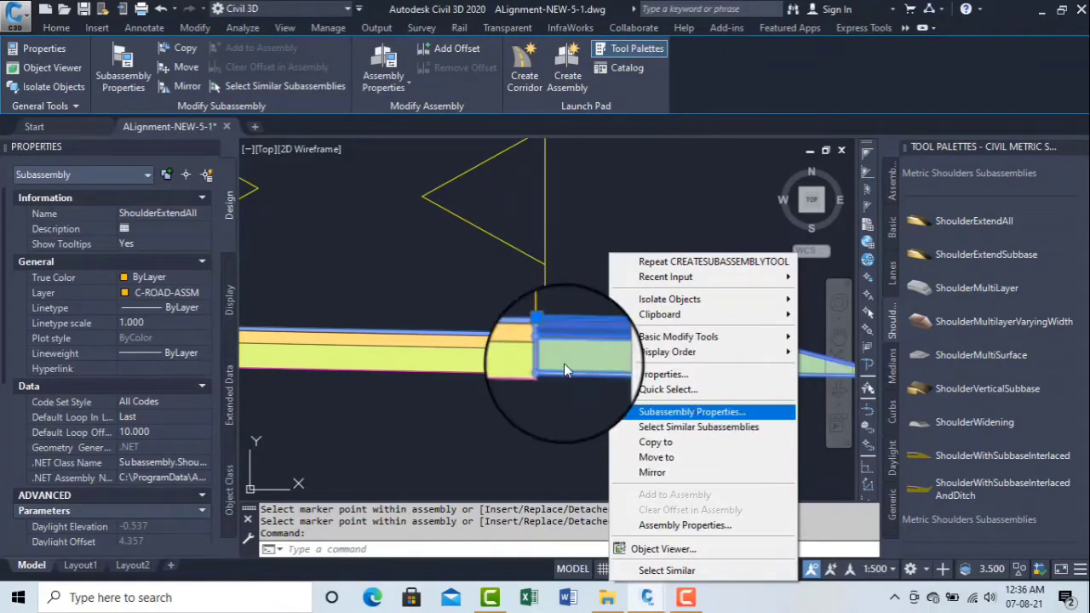
left_click(123, 73)
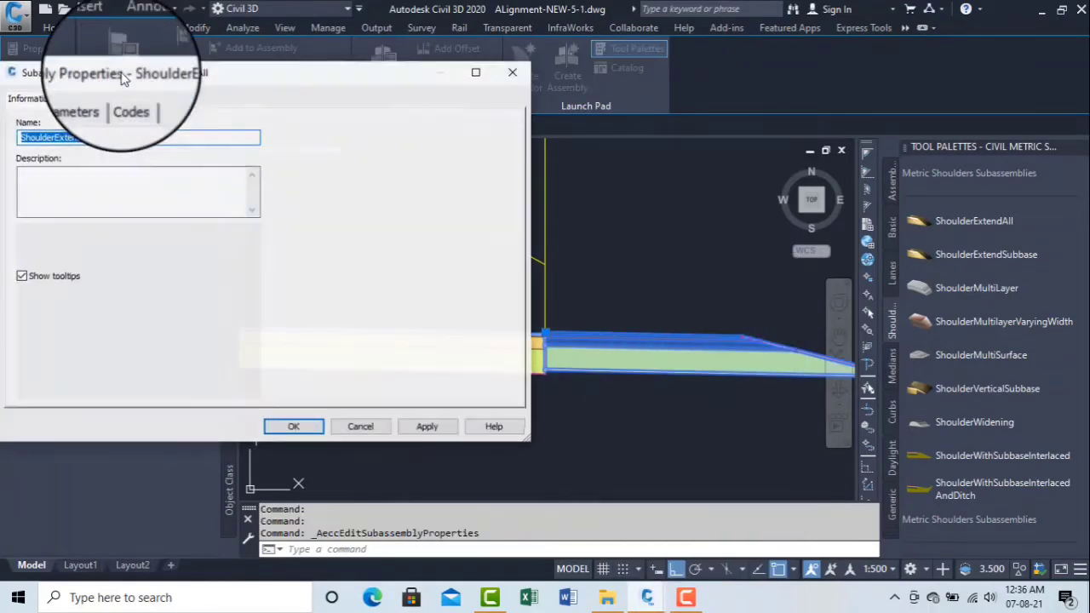
left_click_drag(162, 75, 166, 75)
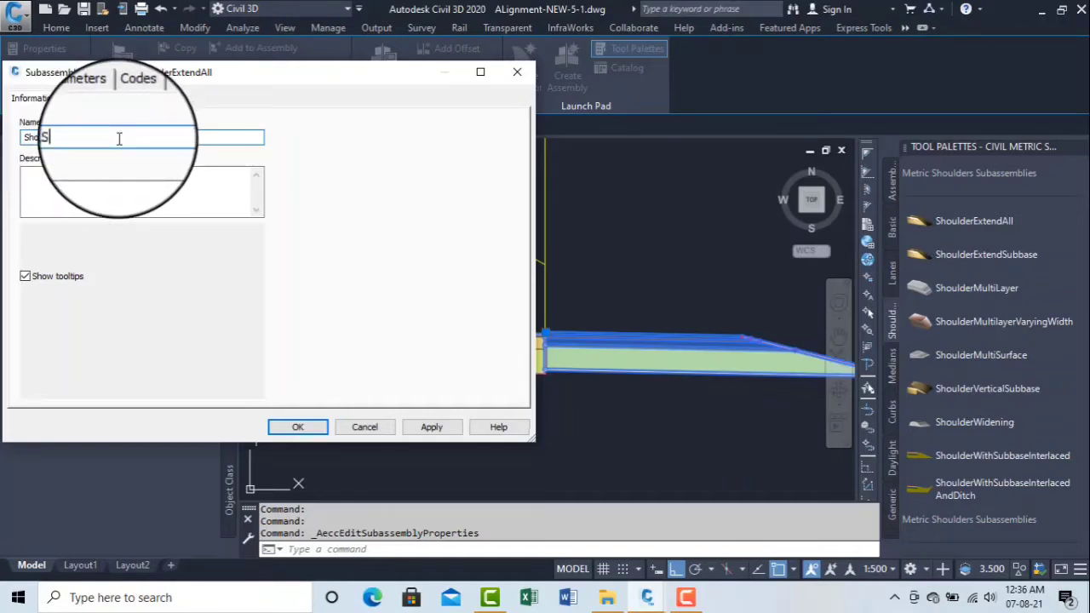
Step: Set the Shoulder Width parameter of Shoulder-RS to 1 m and apply it
left_click(88, 98)
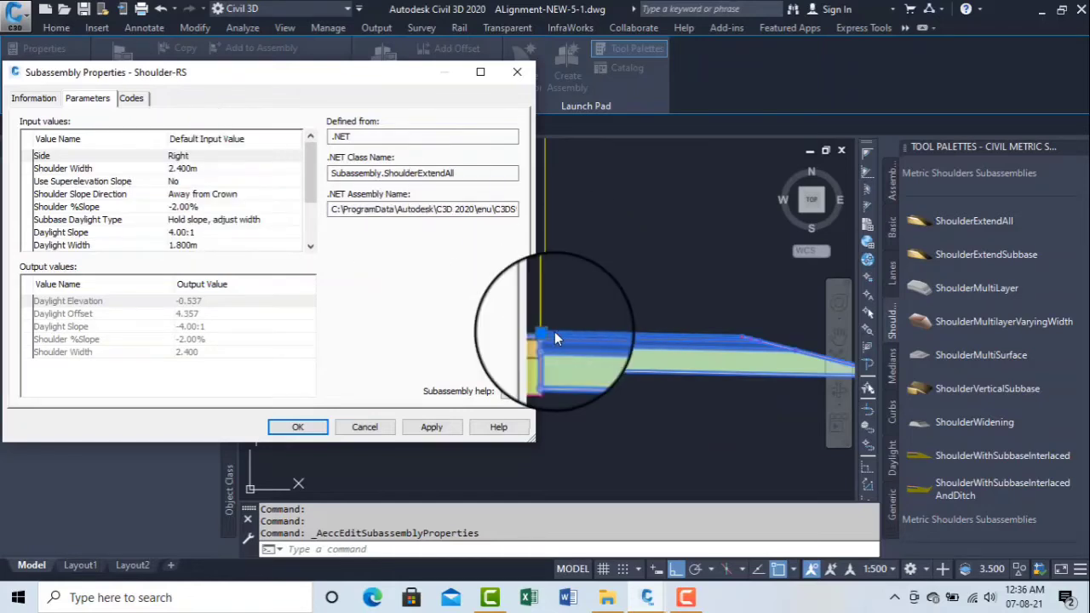
left_click(197, 168)
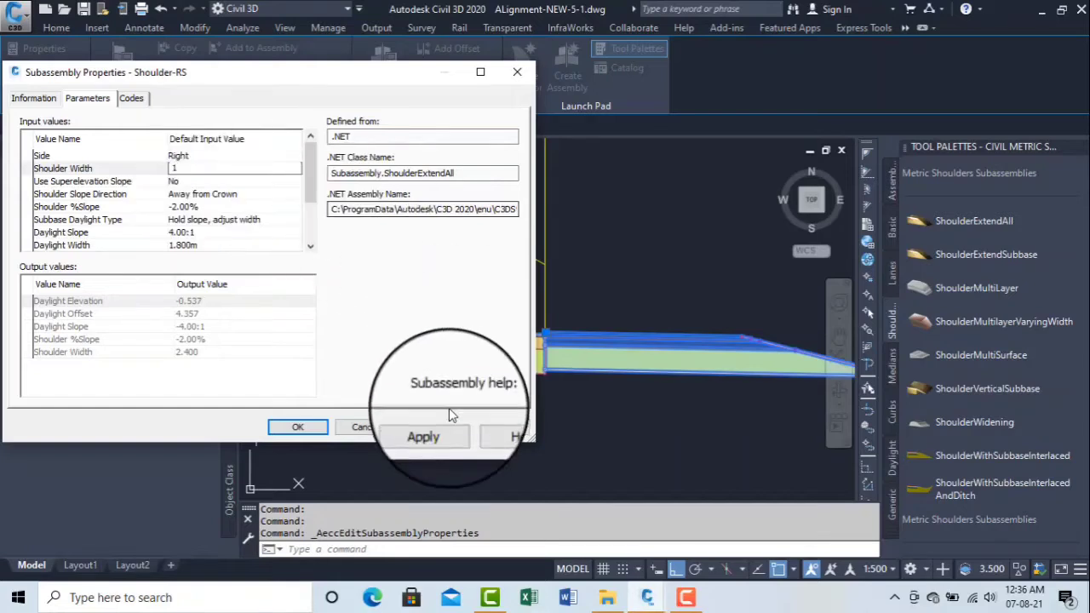
left_click(429, 431)
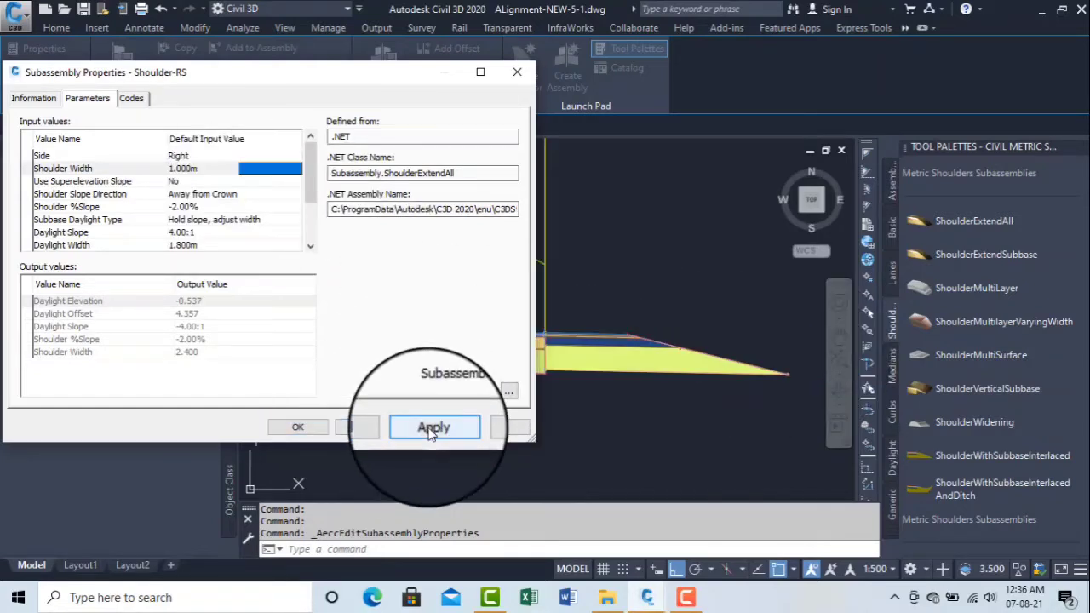
Step: Set the Shoulder Width parameter of Shoulder-RS to 2 m and apply it
left_click(217, 170)
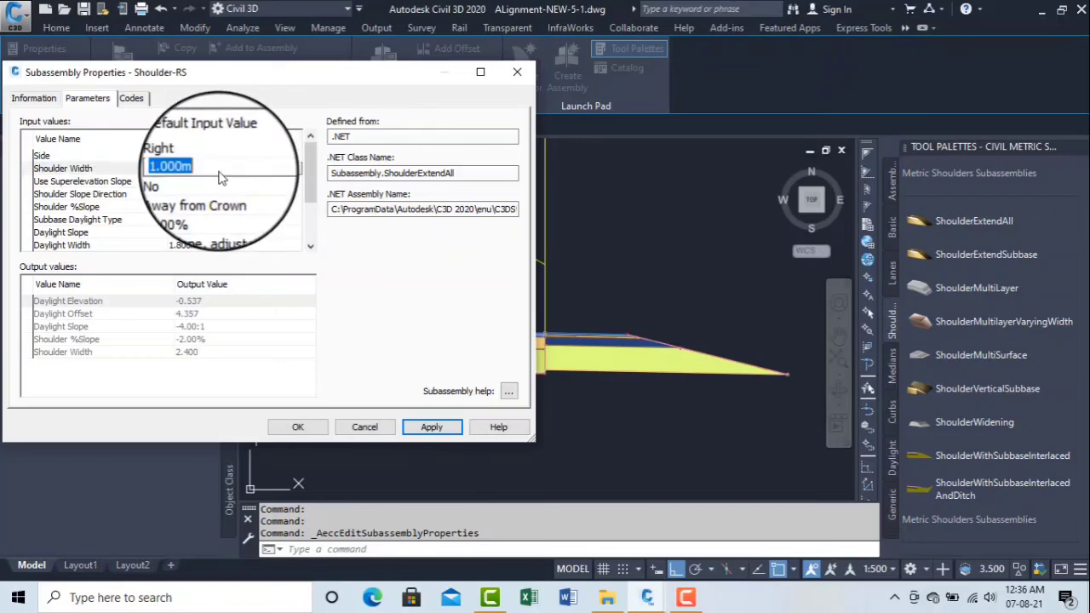
type("2")
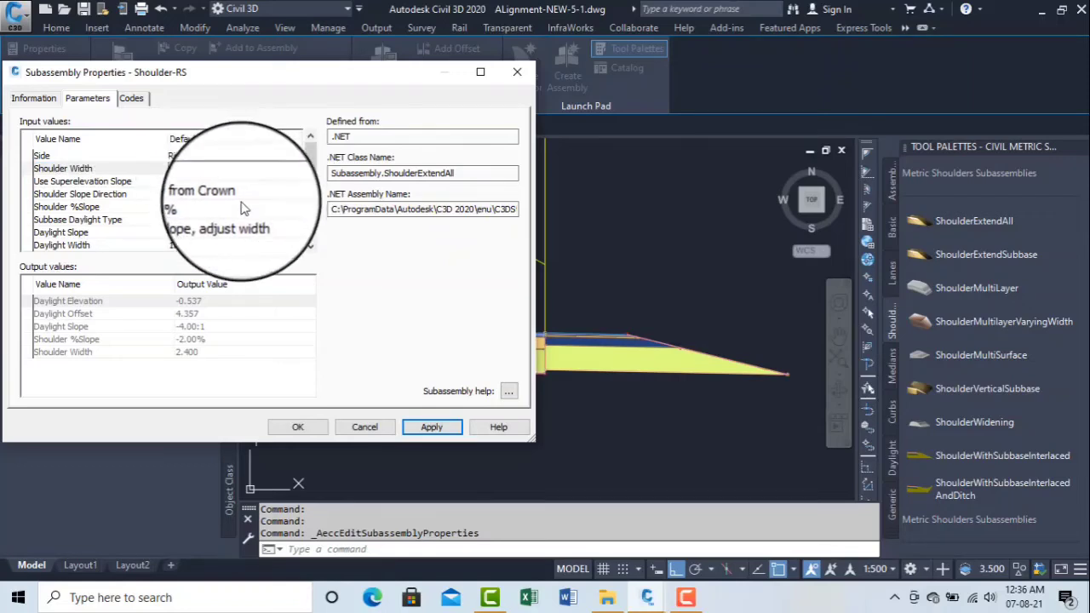
left_click(251, 193)
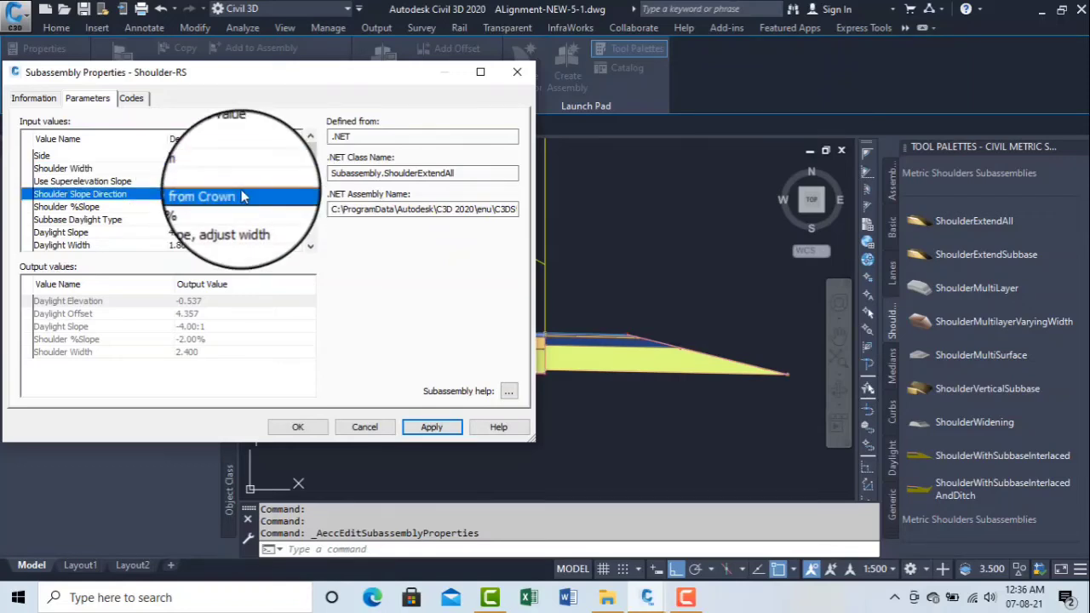
left_click(434, 427)
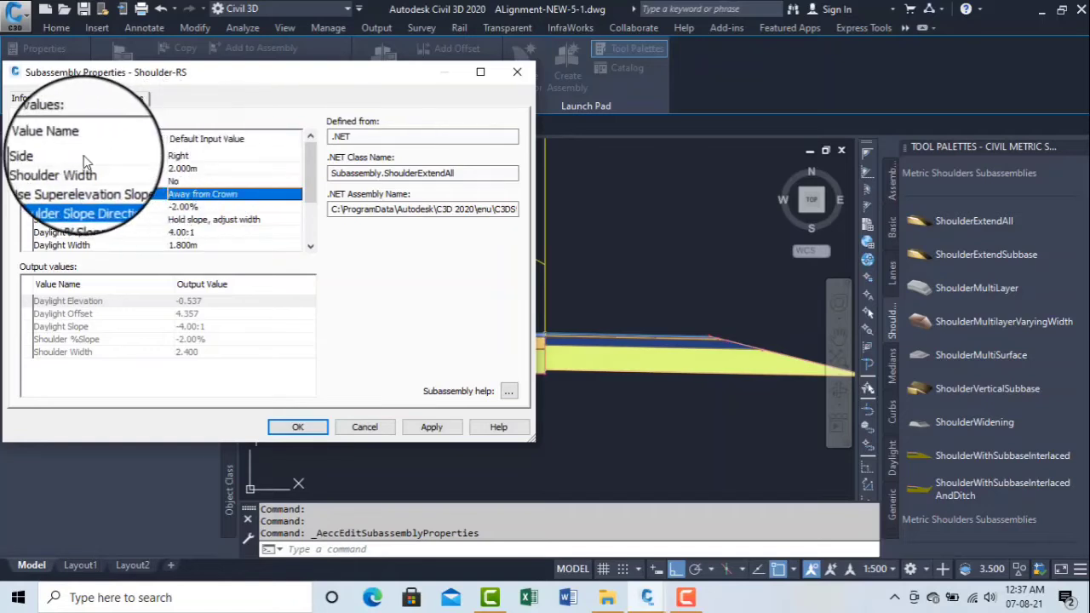
Step: Set Use Superelevation Slope for Shoulder-RS to Right Outside Shoulder and move the properties dialog clear of the assembly
double_click(198, 158)
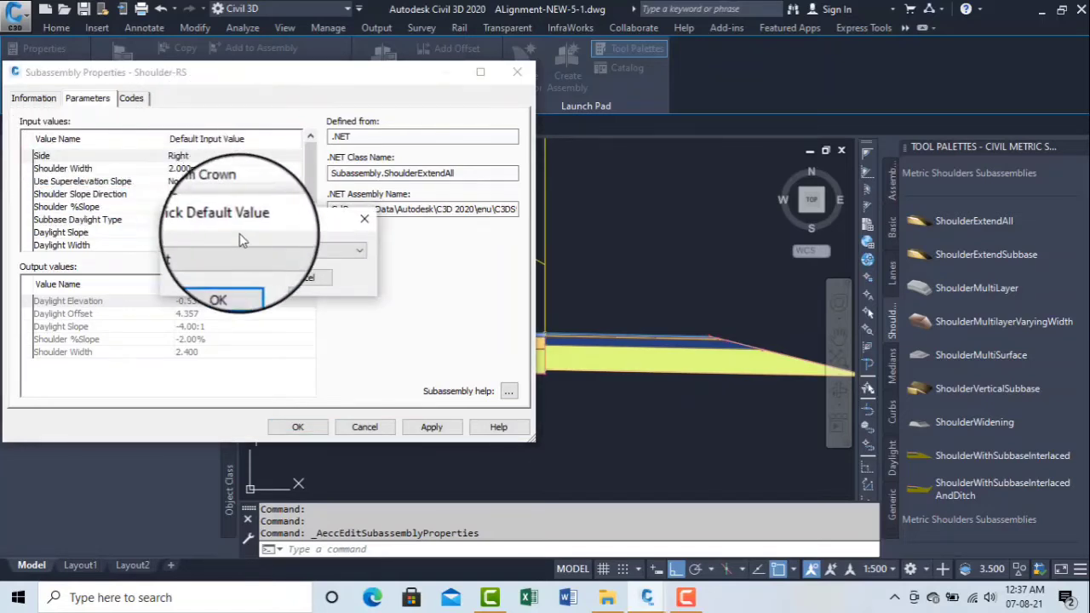
left_click(364, 218)
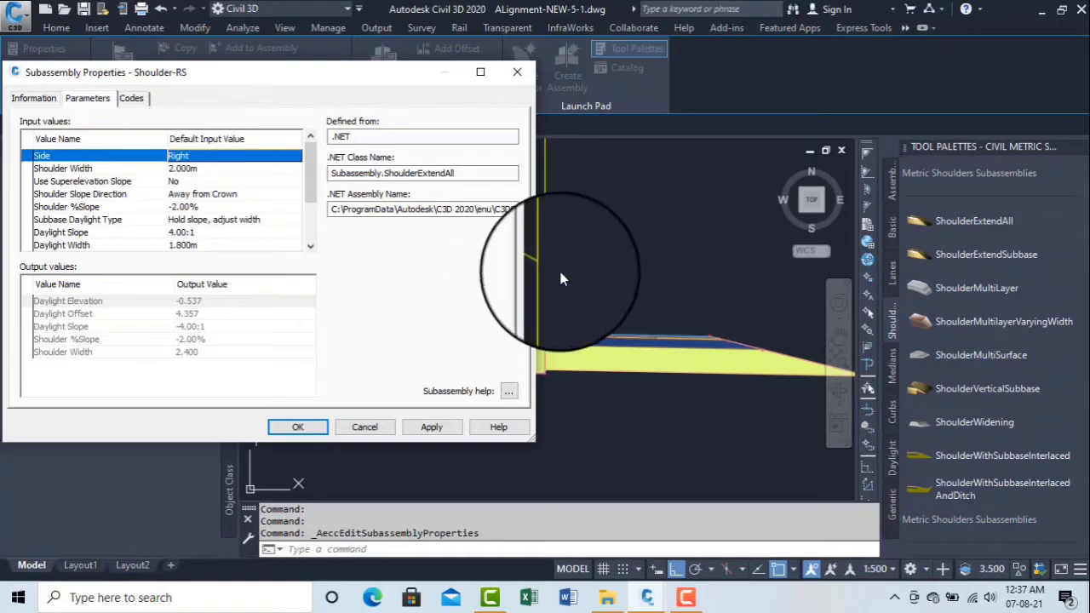
double_click(194, 182)
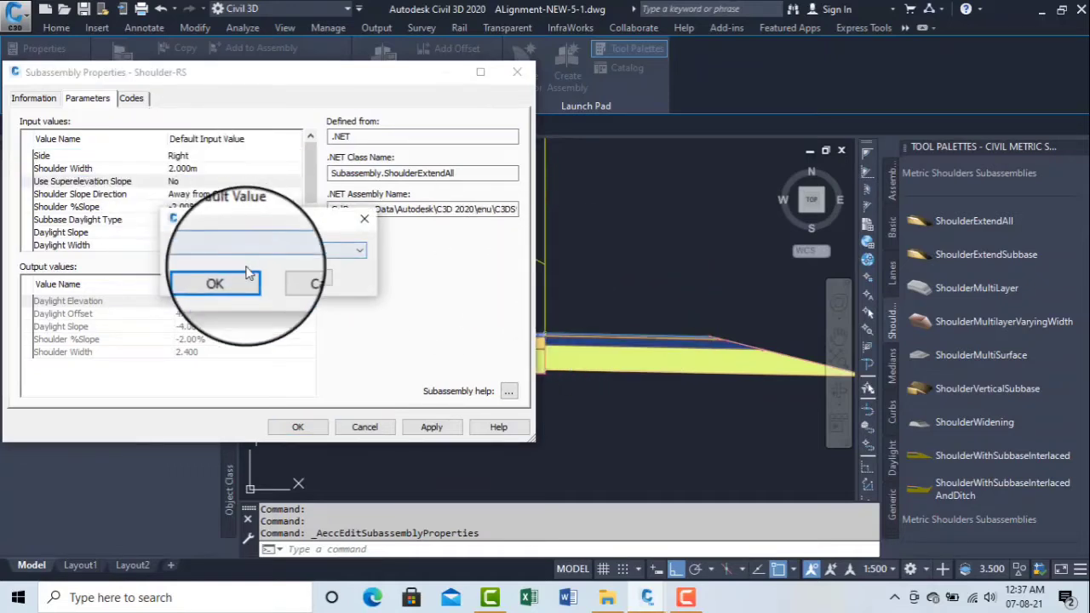
left_click(243, 251)
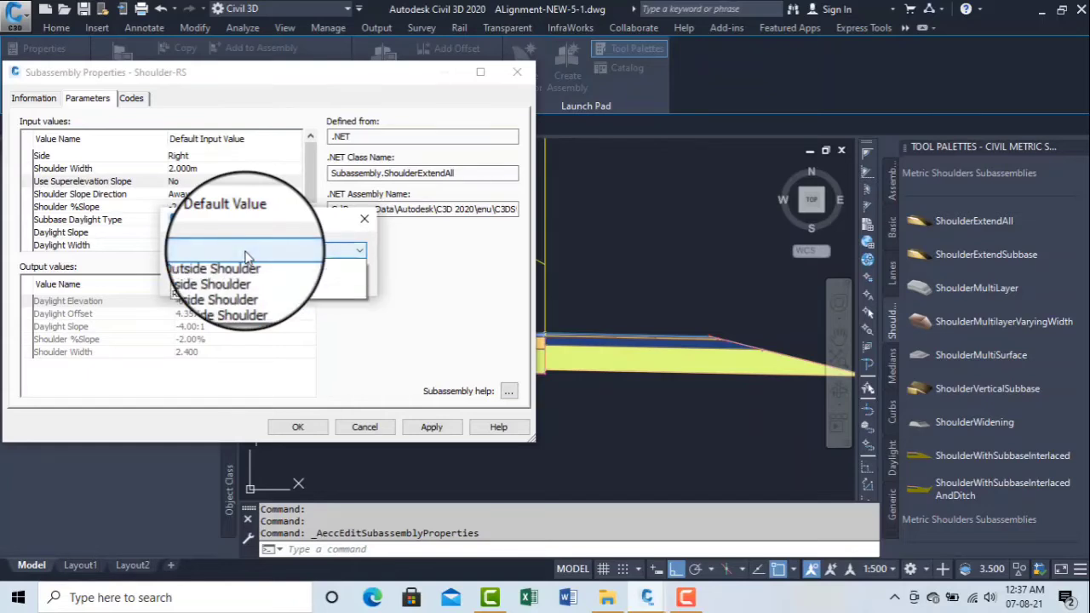
left_click(256, 307)
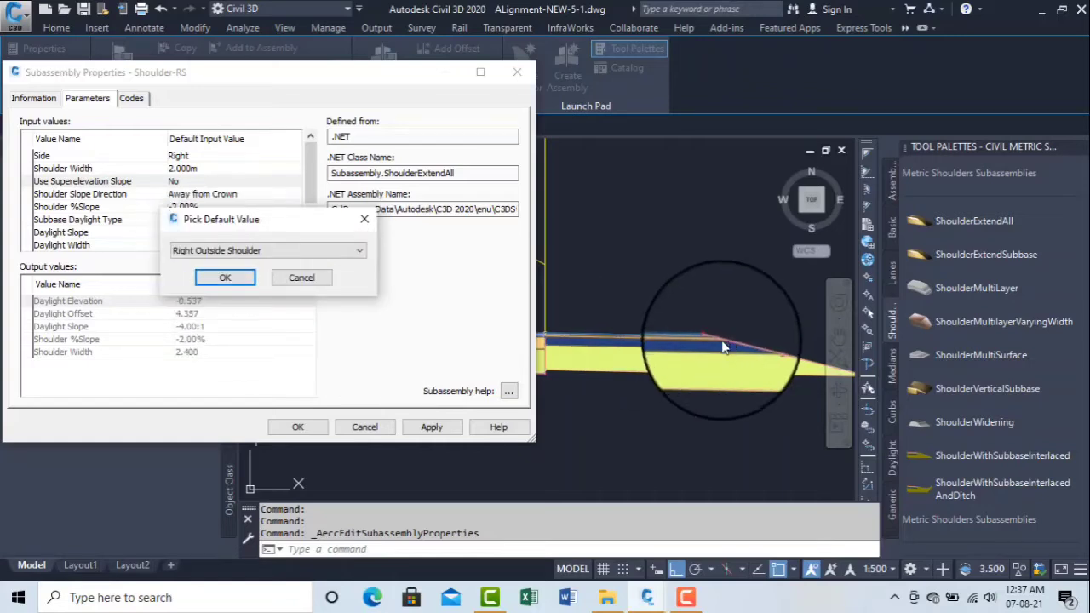
left_click(237, 282)
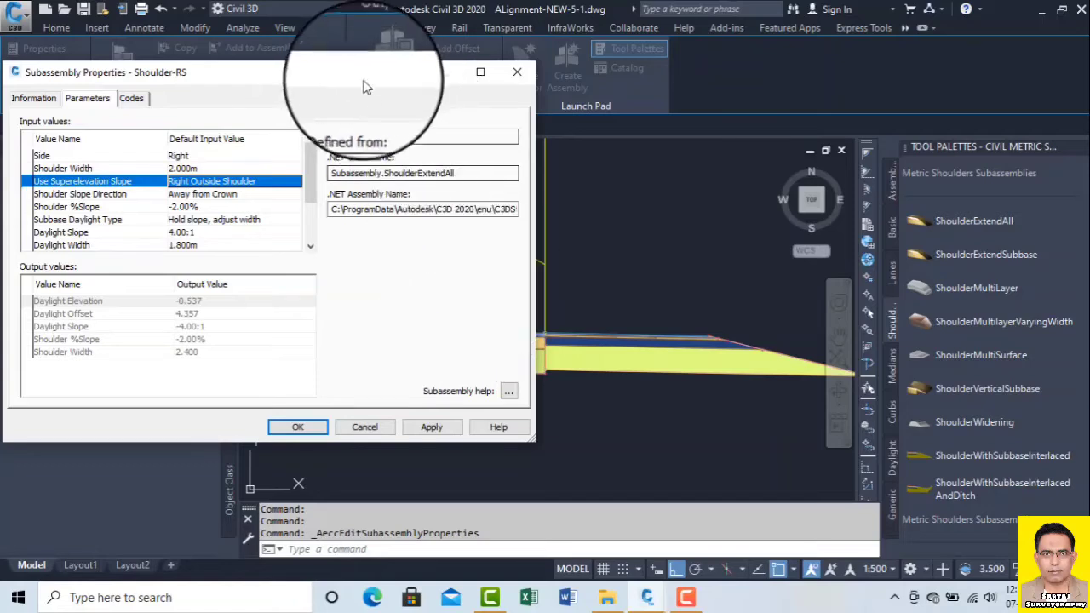
left_click_drag(362, 70, 384, 360)
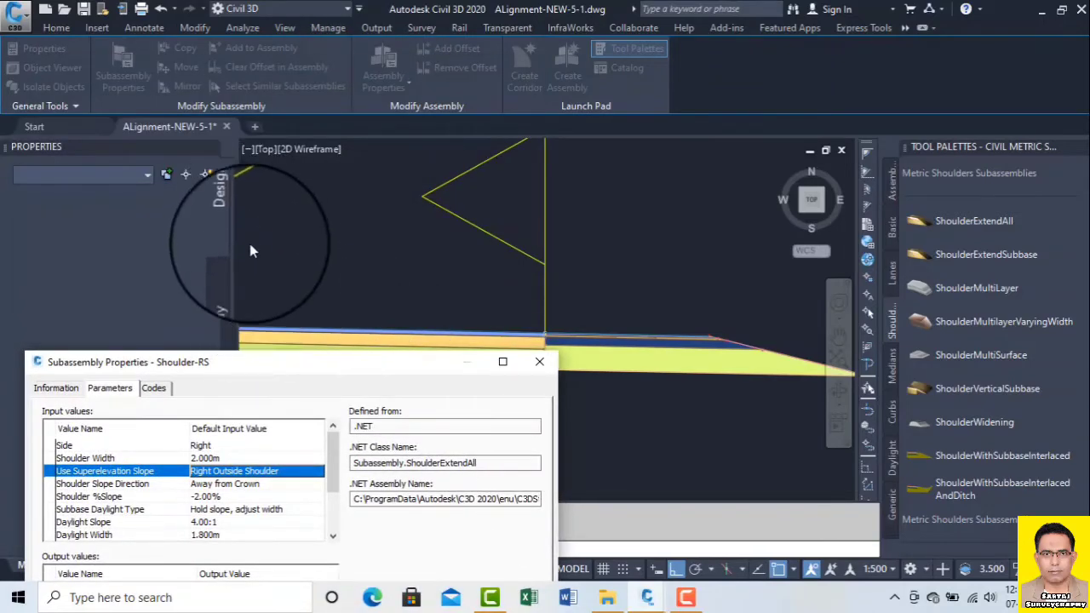
Step: Set the Daylight Slope parameter of Shoulder-RS to 2:1 and apply it, keeping the properties dialog clear of the shoulder
left_click_drag(268, 372, 277, 136)
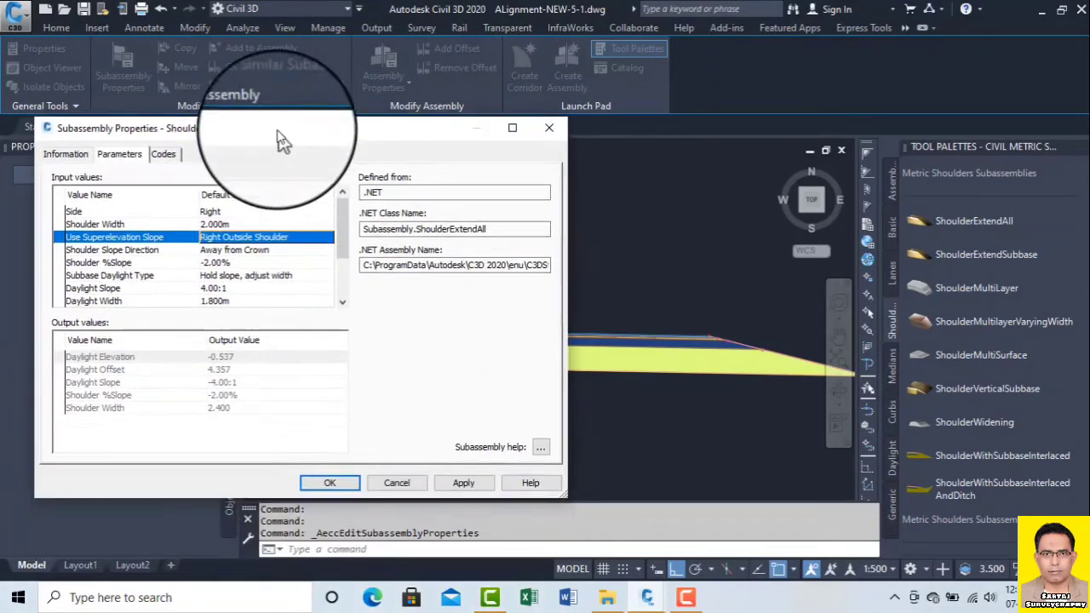
left_click(298, 261)
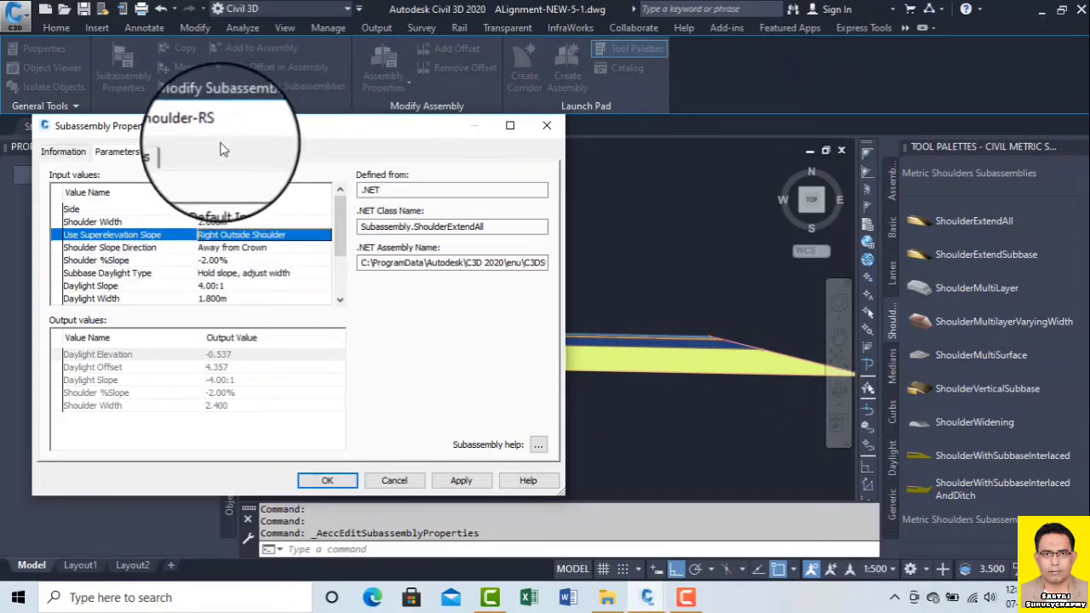
left_click_drag(234, 131, 168, 109)
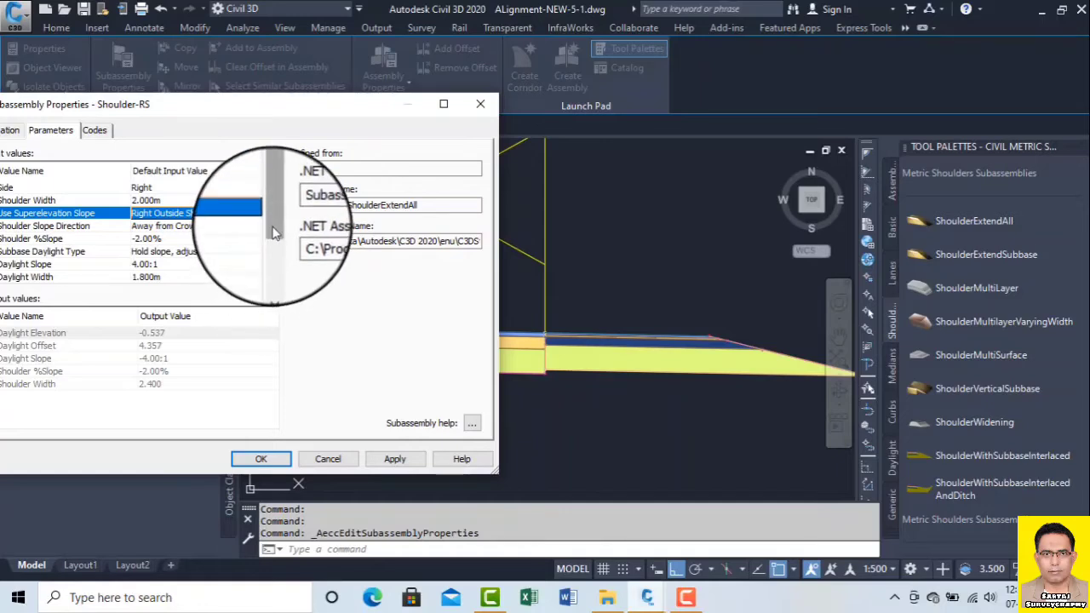
left_click_drag(273, 228, 277, 249)
left_click_drag(220, 115, 244, 117)
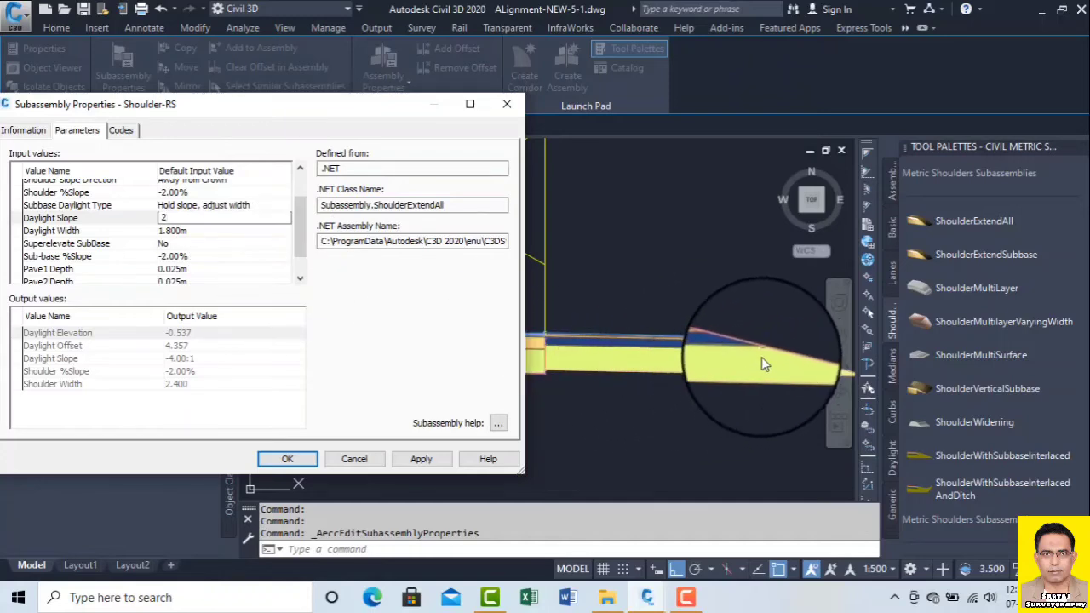
left_click(421, 459)
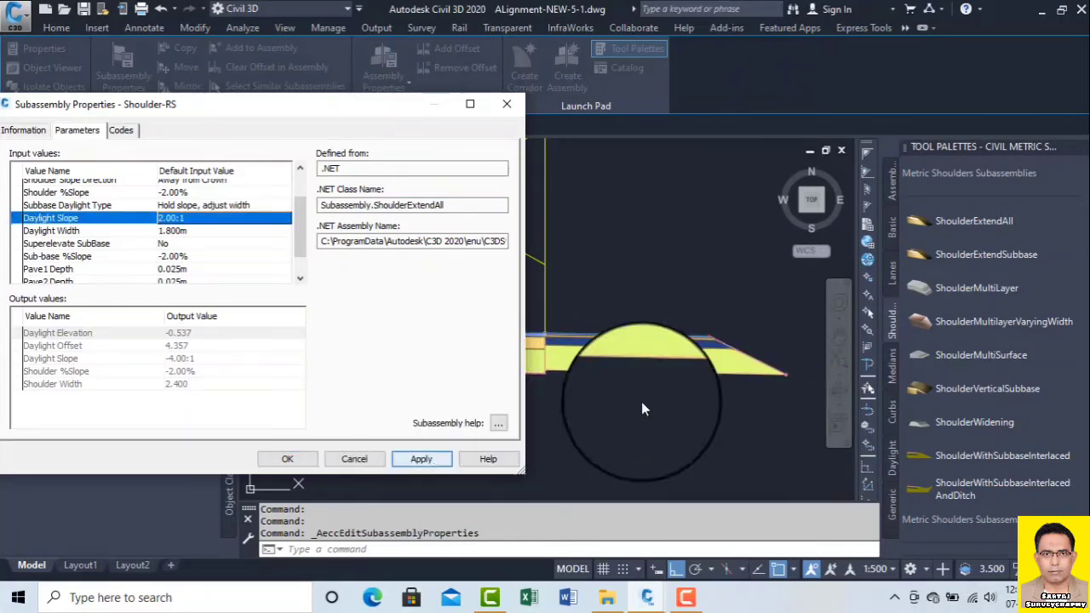
Step: Set the Daylight Slope parameter of Shoulder-RS to 4:1 and apply it
left_click(195, 220)
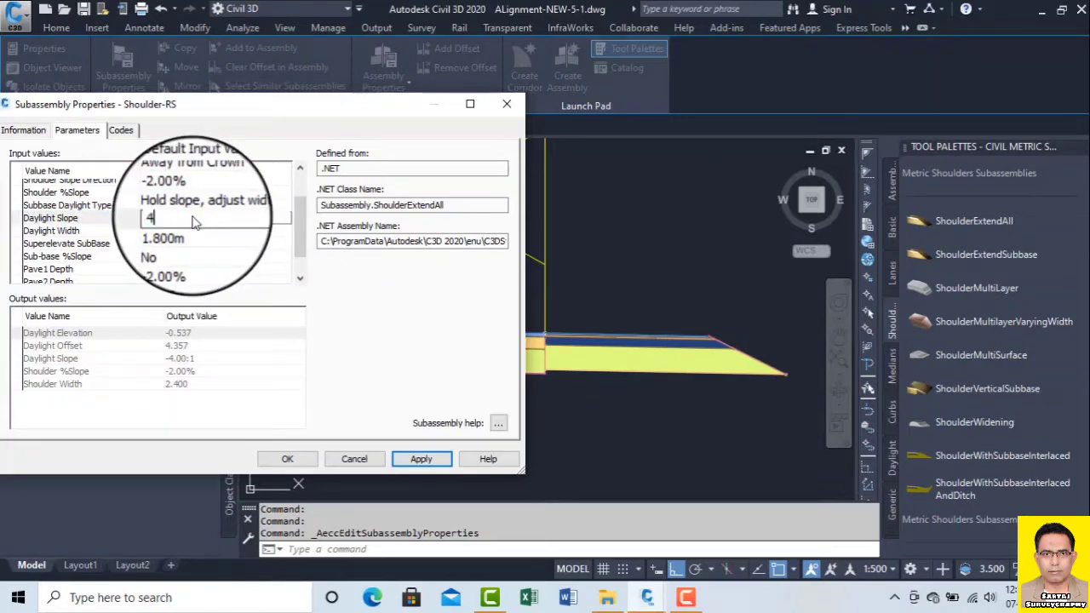
type("4")
left_click(241, 257)
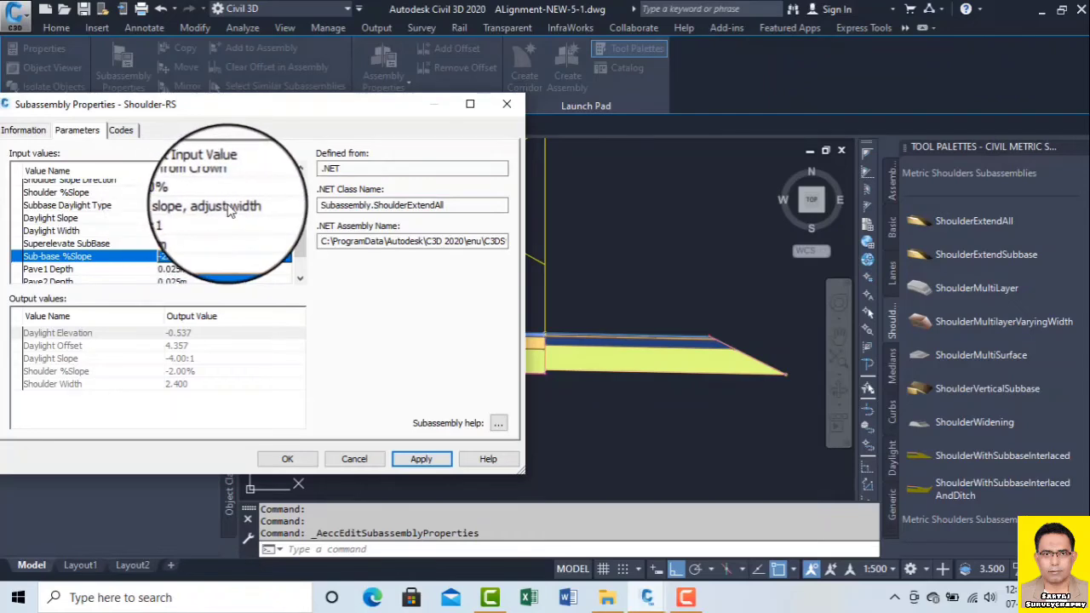
left_click(183, 219)
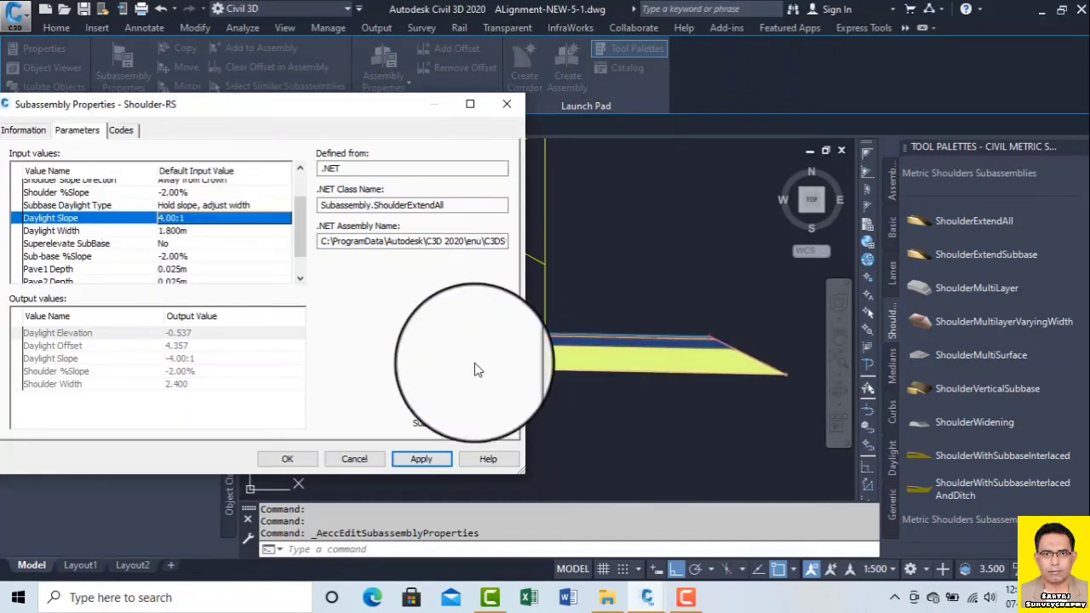
left_click(417, 458)
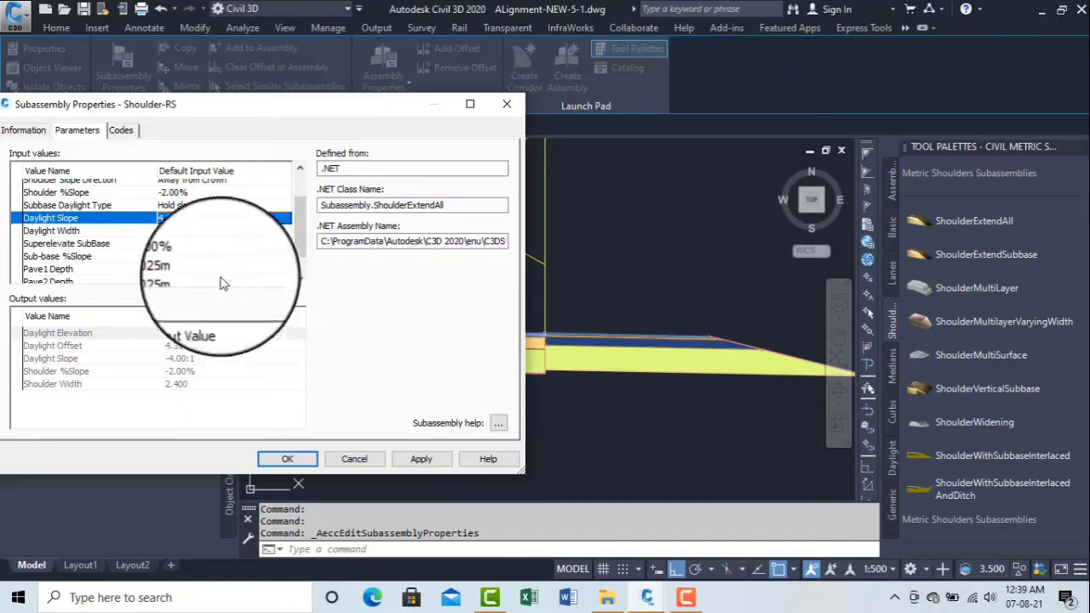
Step: Set Subbase Daylight Type to Hold width, adjust slope and try Daylight Widths of 1 m and 0.5 m, applying each
left_click(183, 207)
left_click(200, 207)
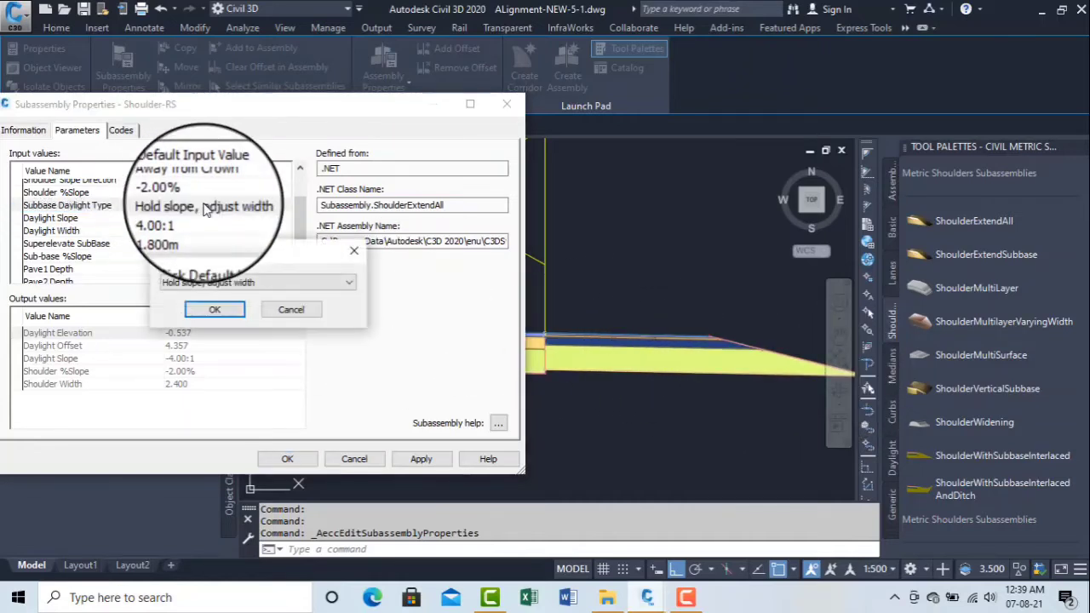
left_click(204, 299)
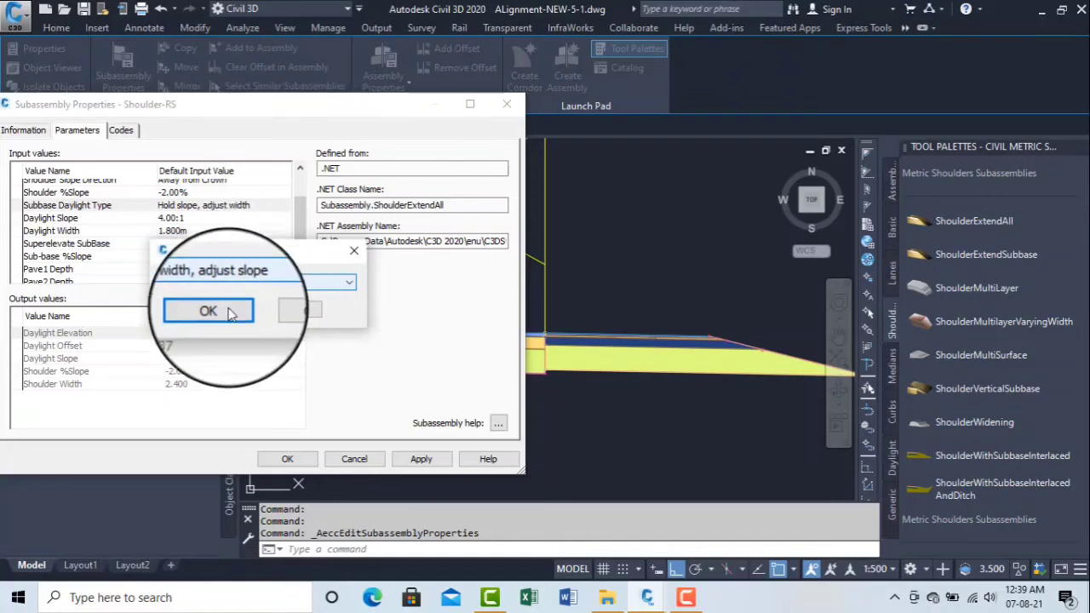
left_click(226, 313)
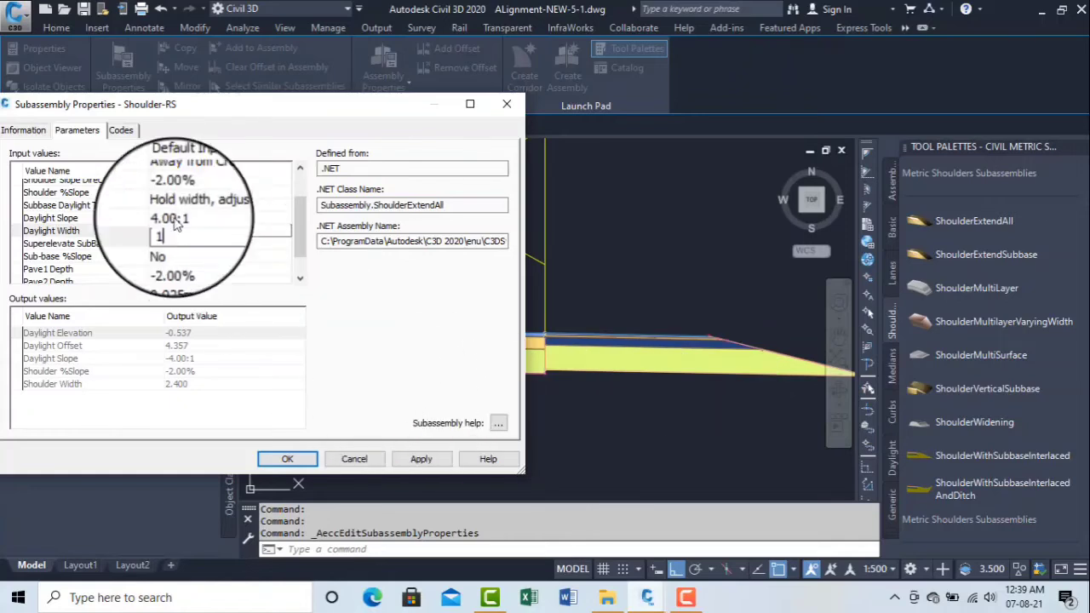
left_click(421, 459)
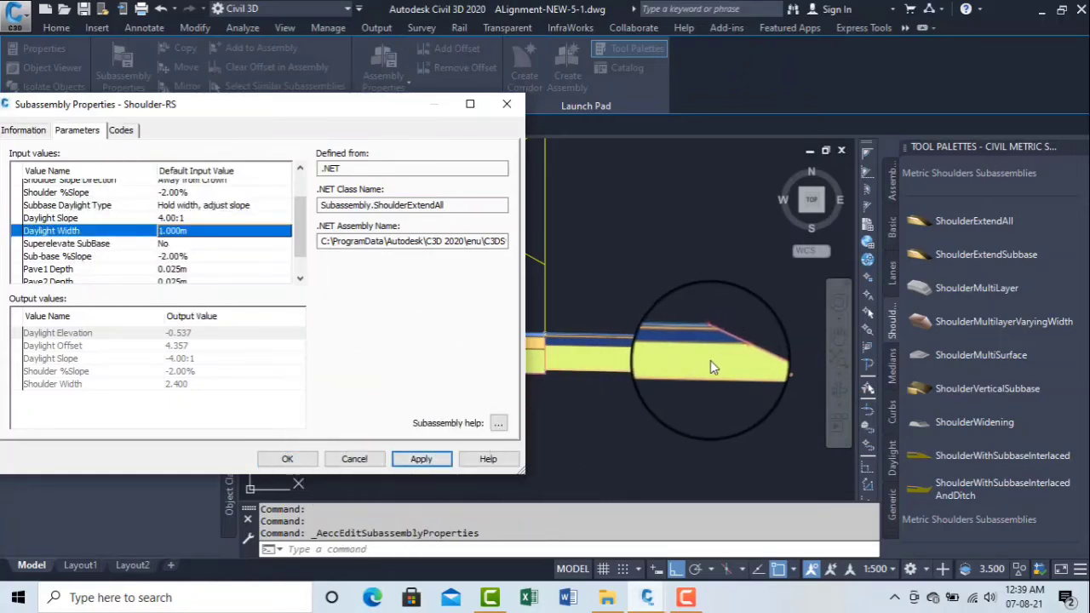
left_click(281, 230)
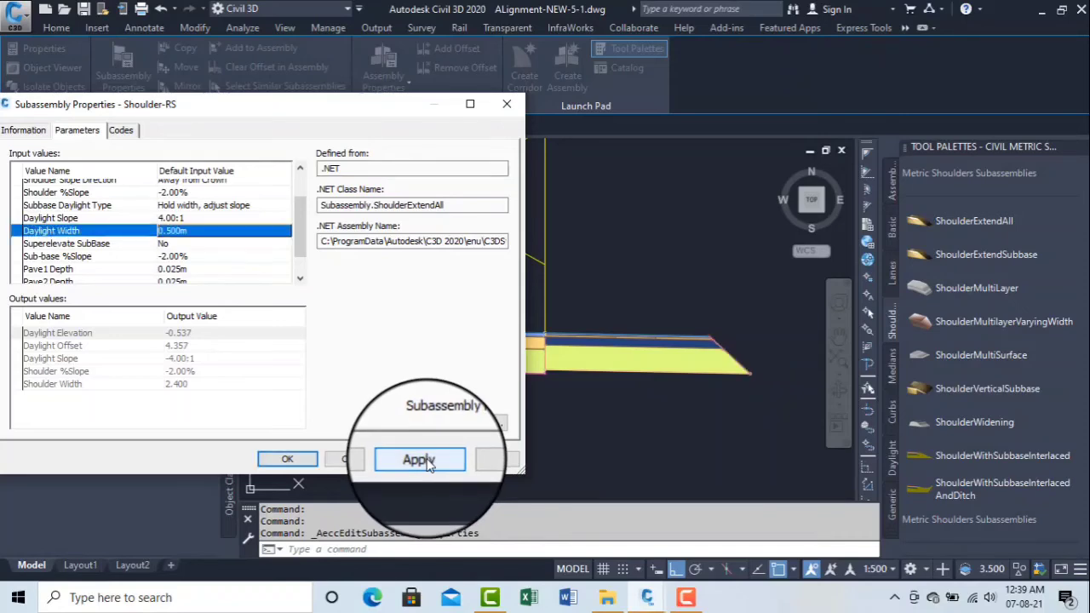
Step: Set the Daylight Width of Shoulder-RS to 5 m, apply it and close the subassembly properties
left_click(198, 229)
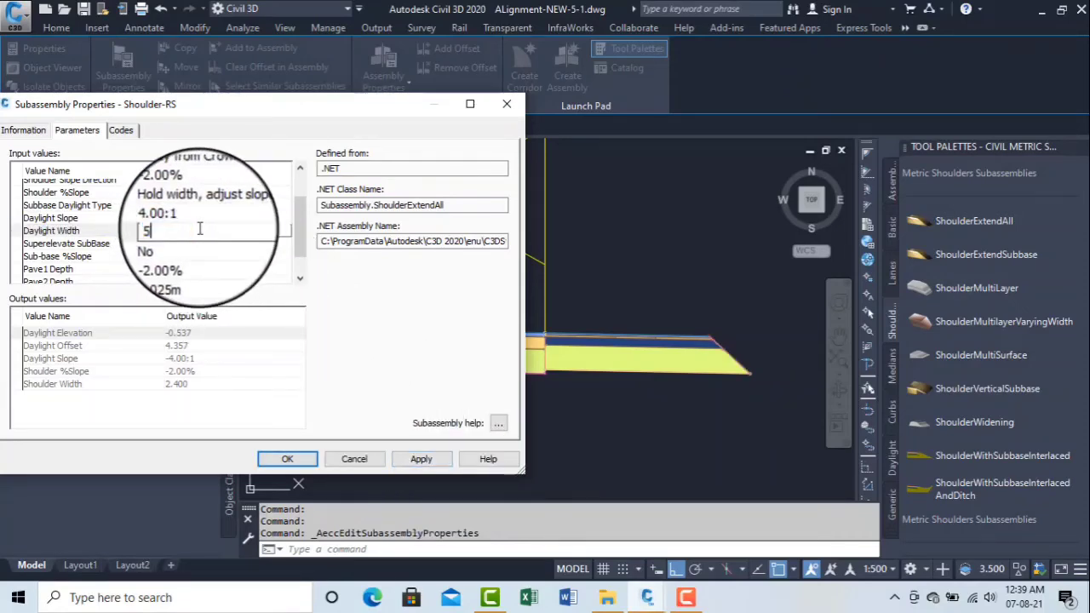
type("5")
left_click(420, 459)
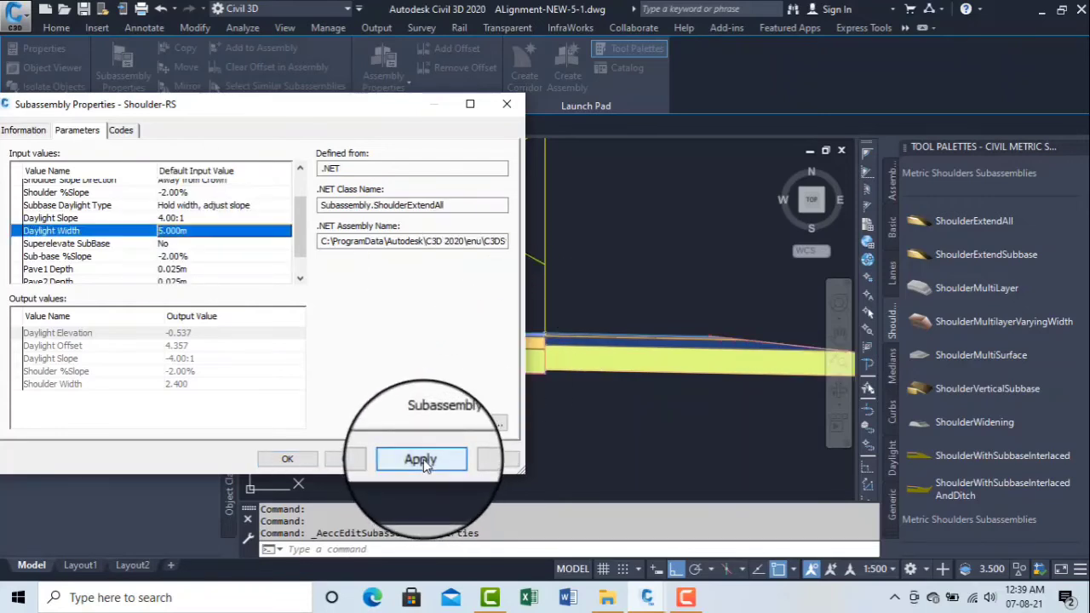
left_click(503, 106)
Step: Reopen the Shoulder-RS parameters, set Subbase Daylight Type to Hold slope, adjust width and apply it
scroll(529, 339, "down", 5)
scroll(622, 345, "up", 5)
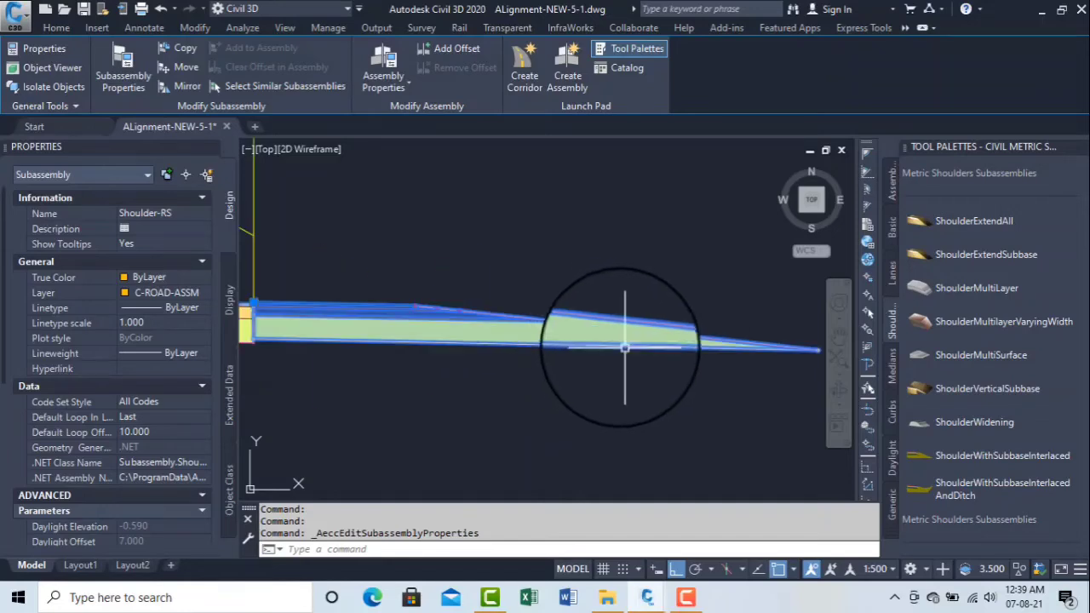
mouse_move(593, 342)
middle_mouse_down()
mouse_move(538, 342)
mouse_move(625, 345)
mouse_move(691, 367)
middle_mouse_up()
scroll(543, 326, "down", 4)
scroll(749, 374, "up", 2)
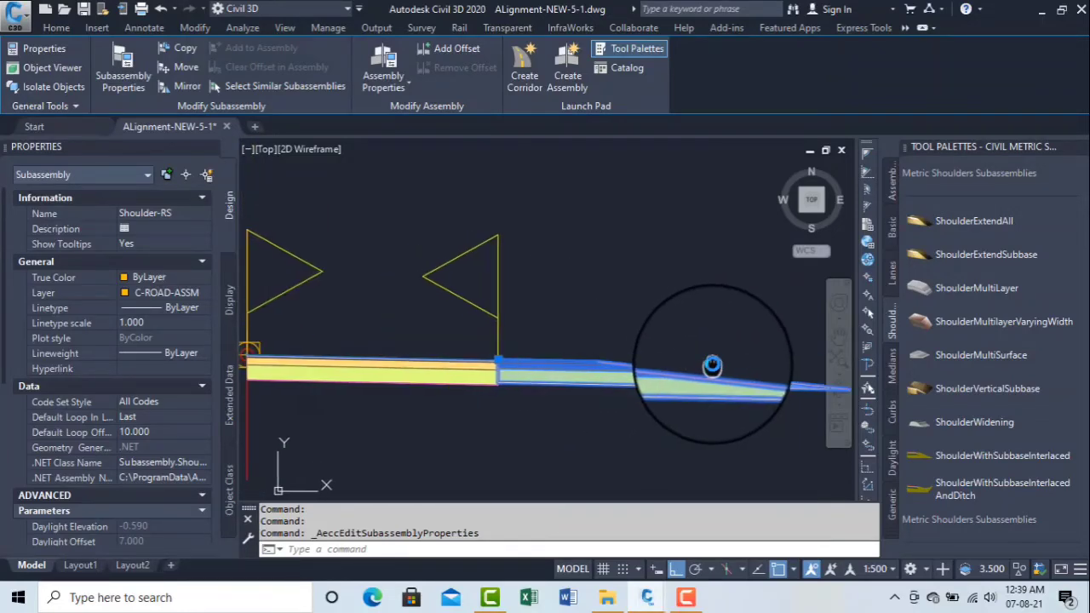
right_click(690, 328)
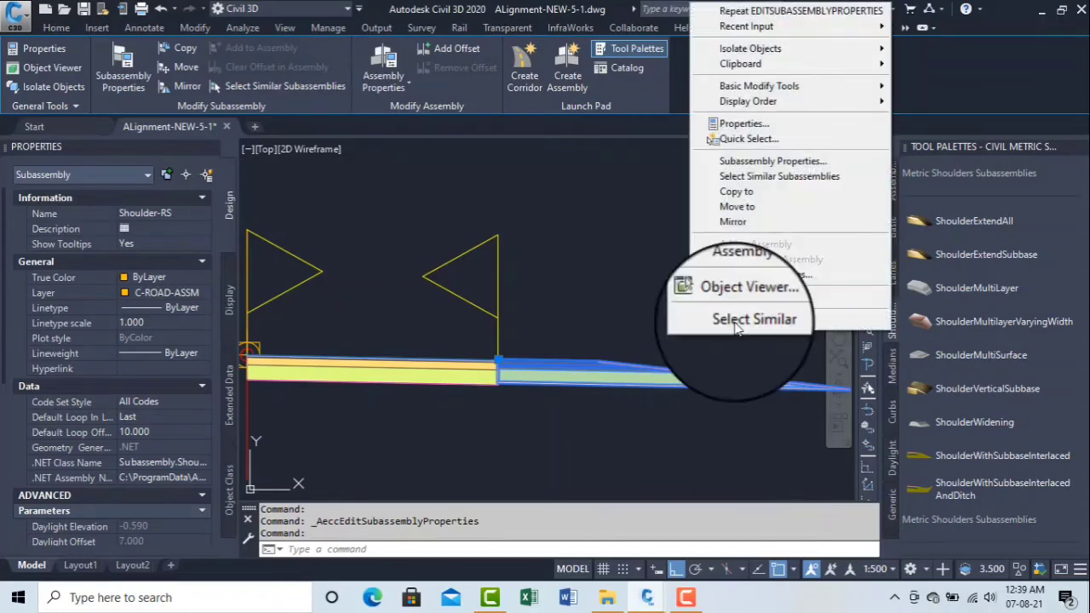
left_click(779, 166)
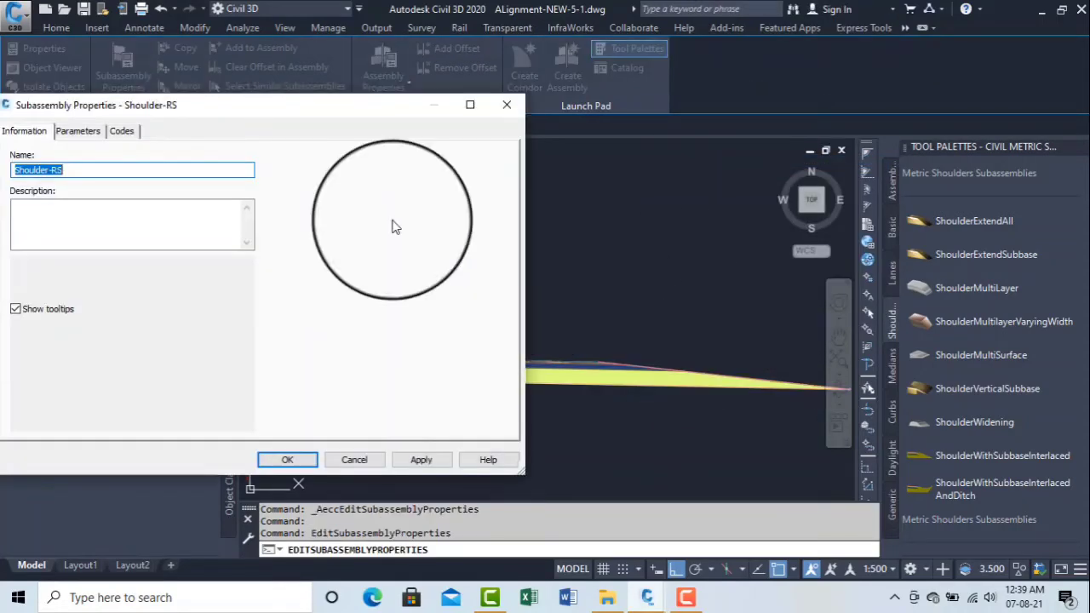
left_click(80, 131)
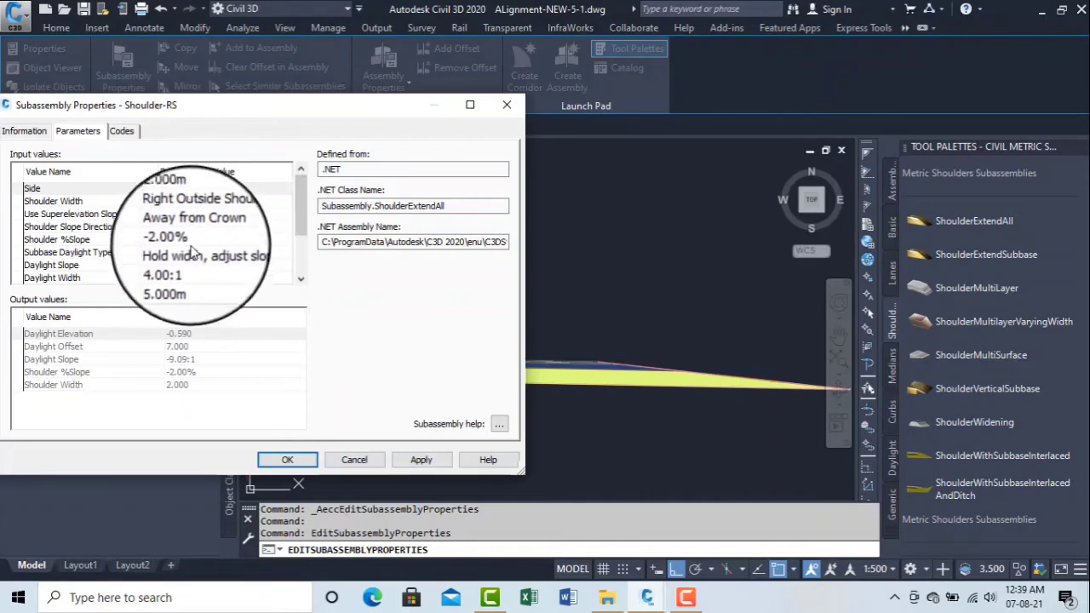
scroll(191, 230, "down", 2)
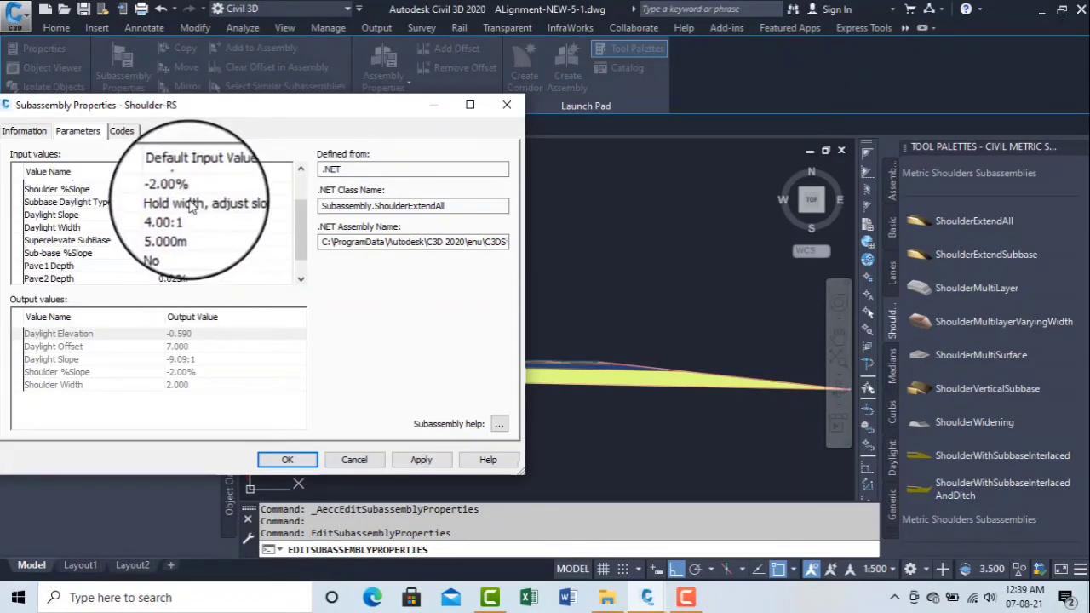
double_click(195, 206)
left_click(210, 281)
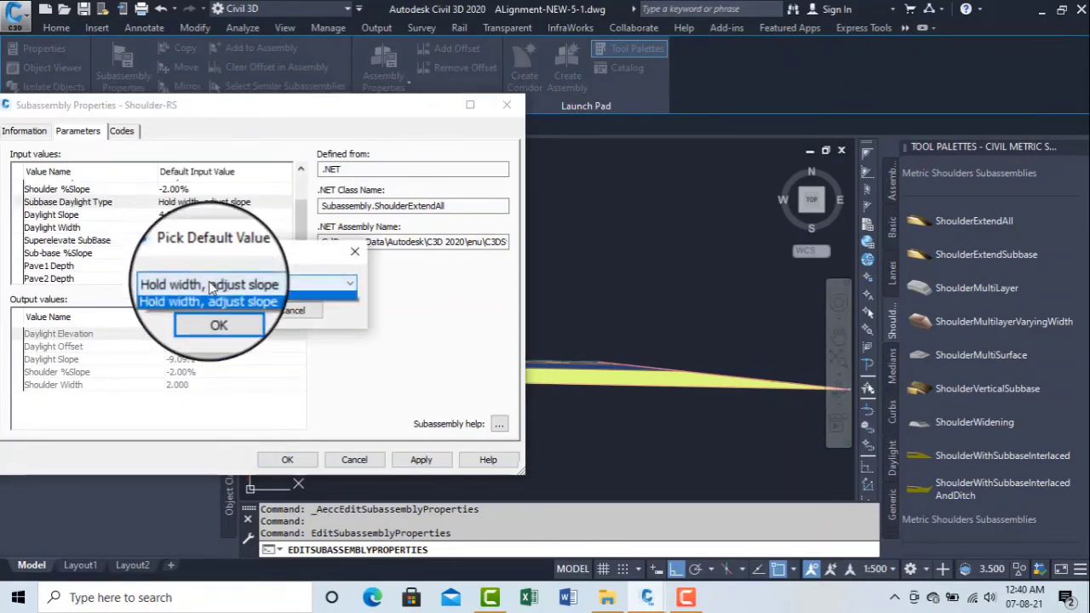
left_click(211, 300)
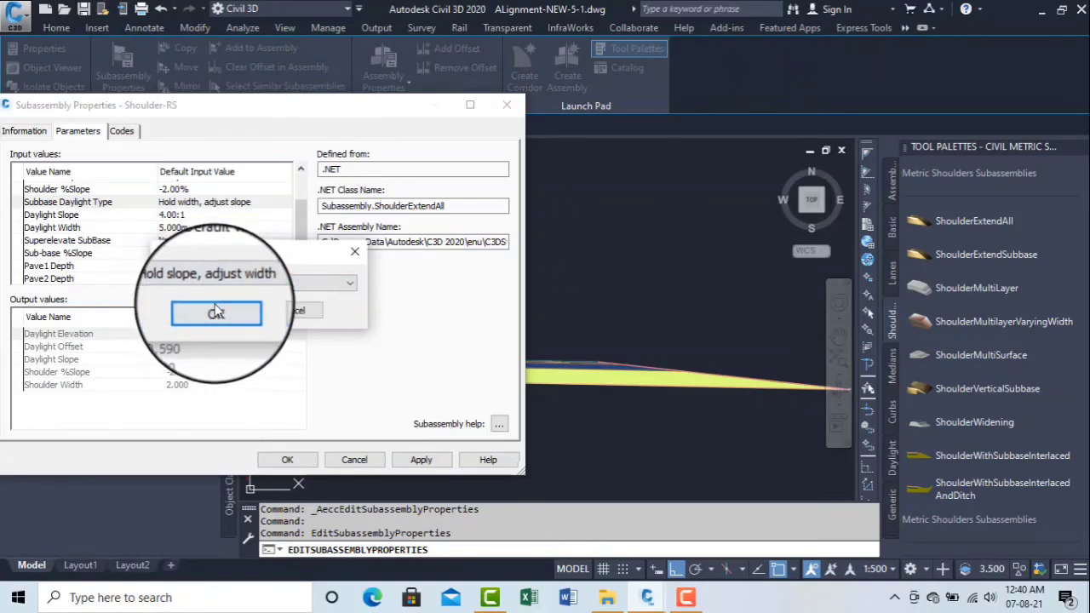
left_click(216, 312)
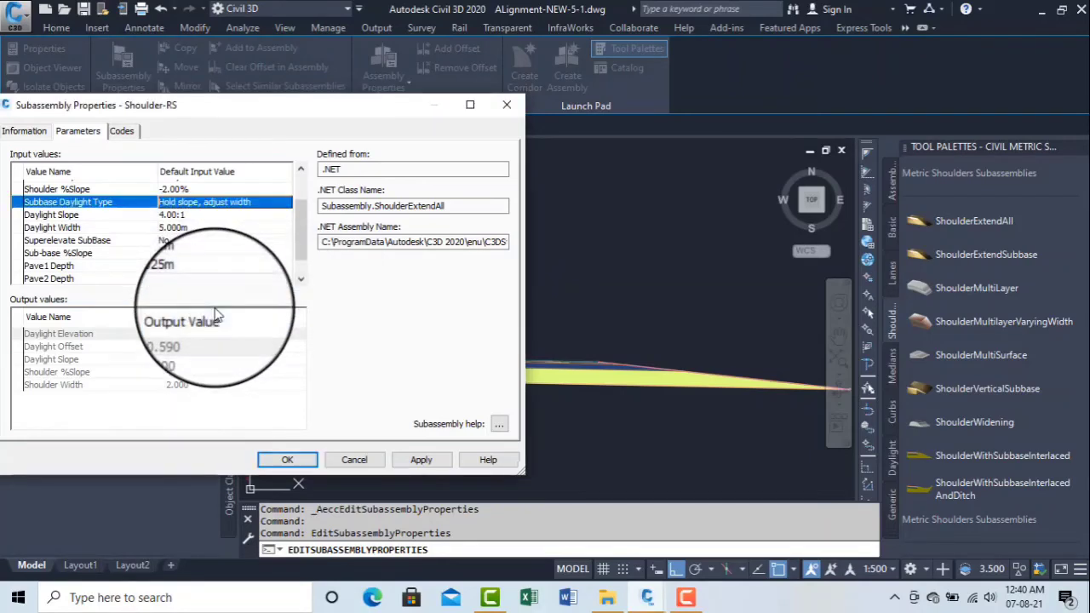
left_click(420, 459)
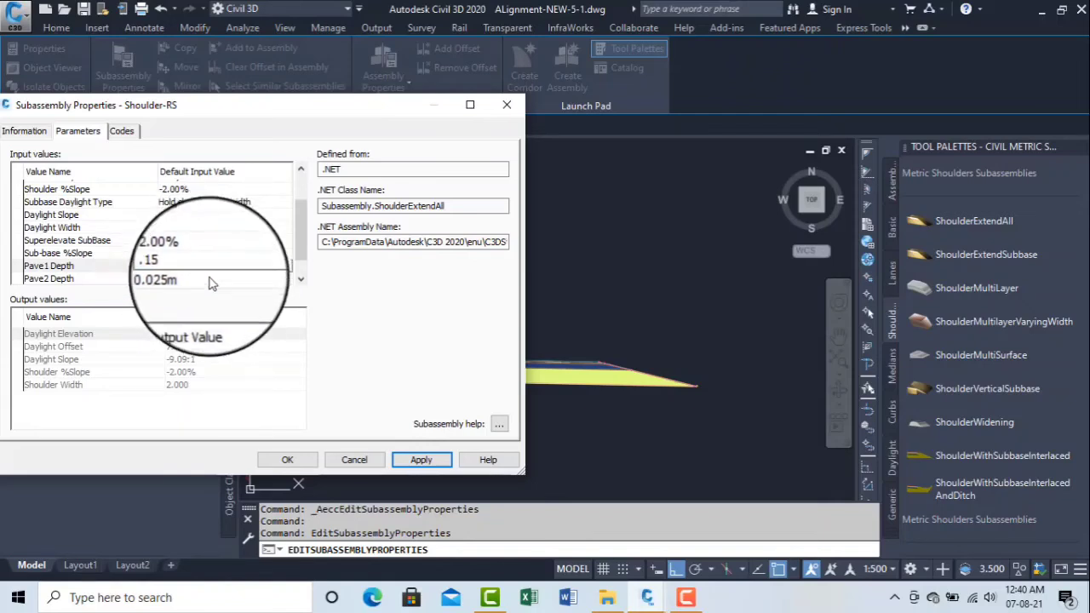
Step: Set the layer depths of Shoulder-RS to 0.05 m for Pave1, 0 m for Pave2 and 0 m for Base
left_click_drag(189, 265, 147, 265)
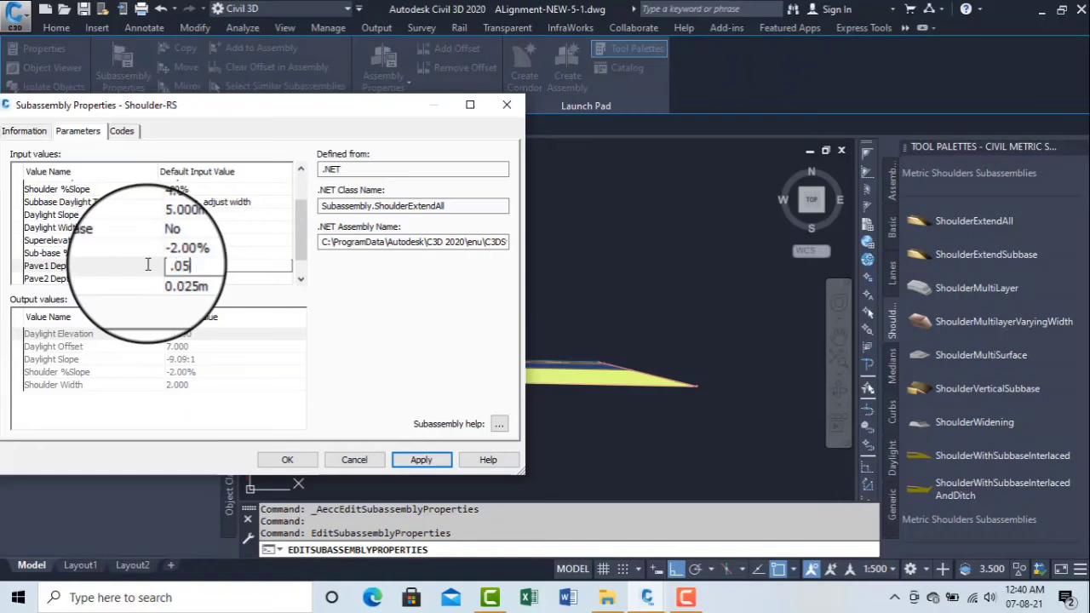
type(".05")
key("Return")
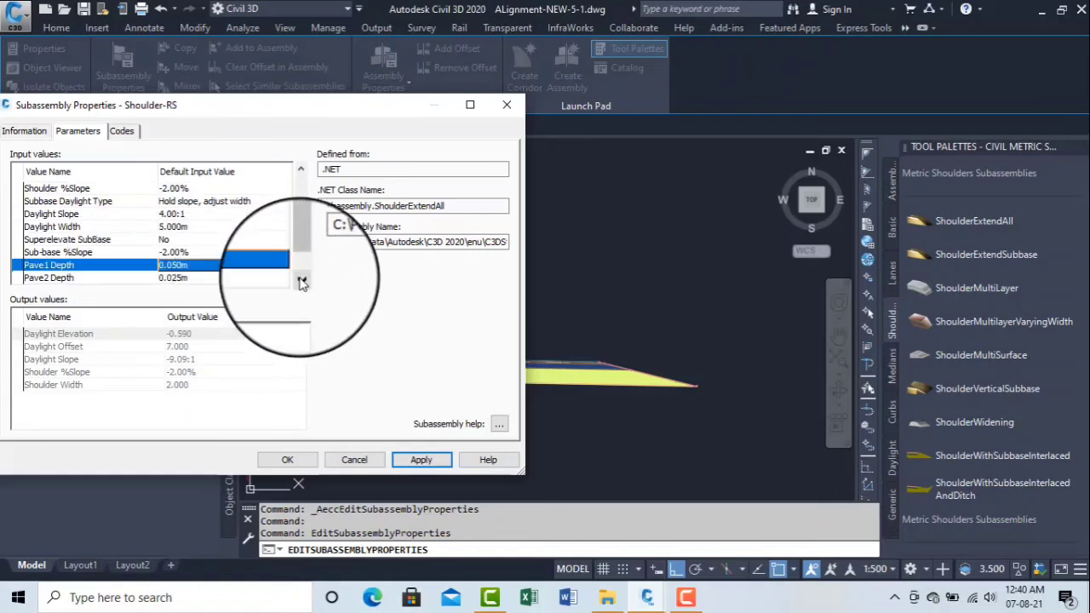
left_click(204, 279)
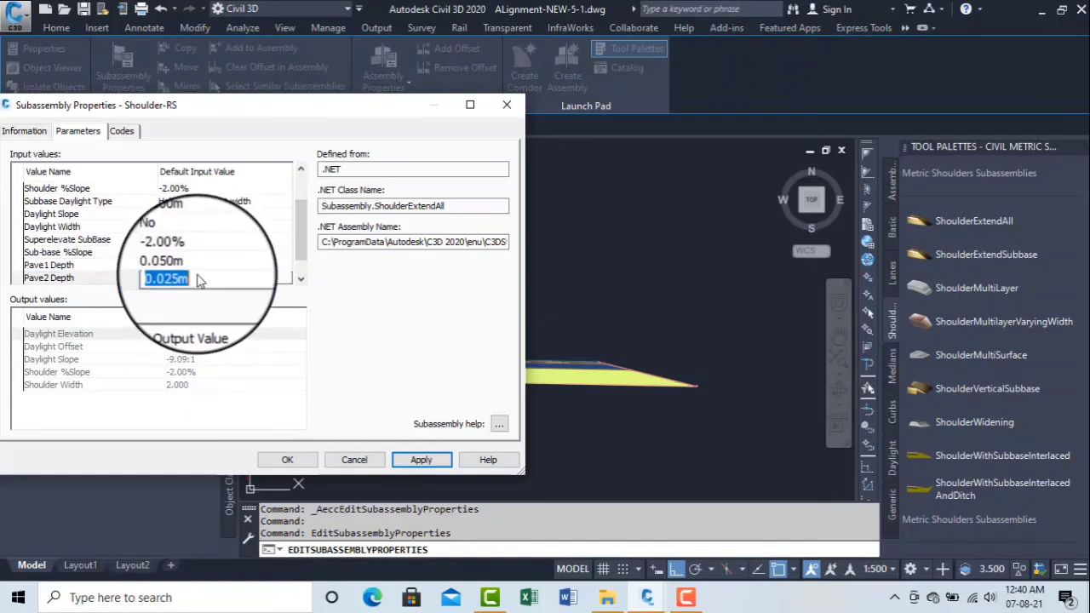
left_click(301, 281)
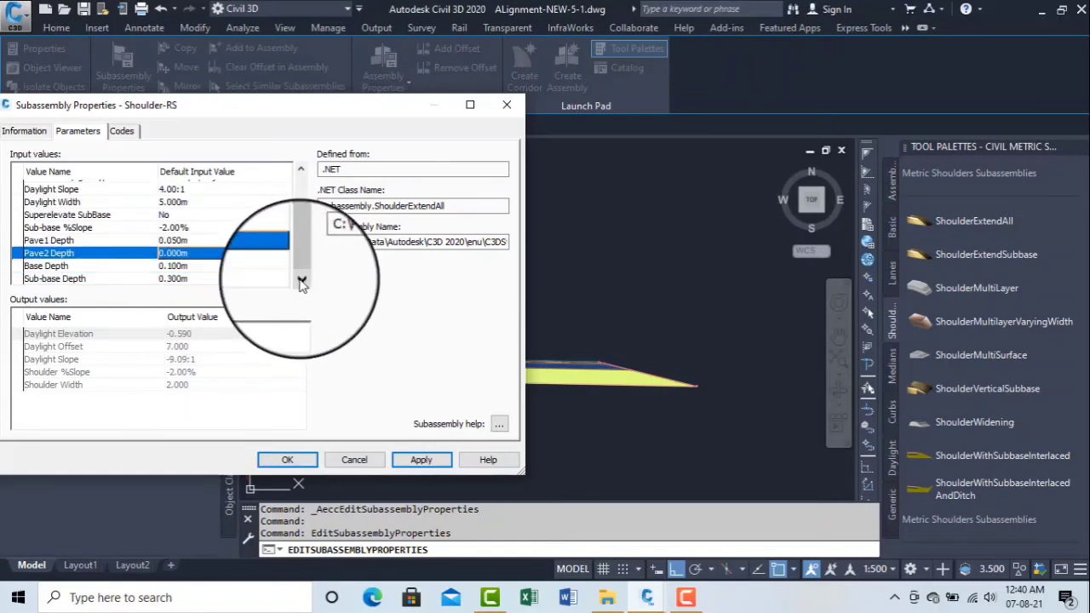
left_click(202, 268)
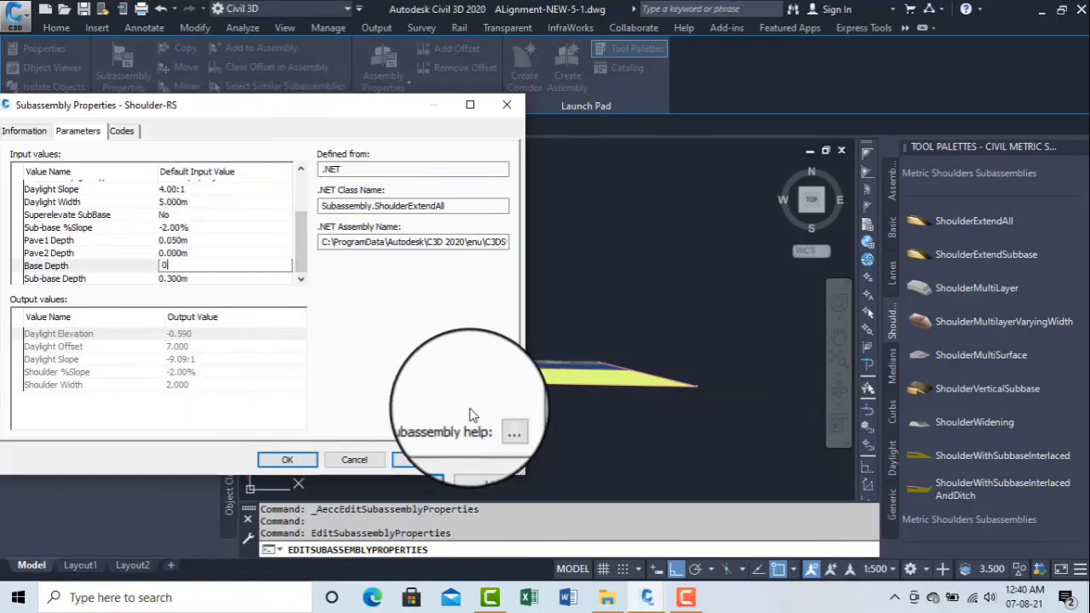
Step: Open the subassembly help for ShoulderExtendAll and examine its input parameters and coding diagram
left_click(499, 423)
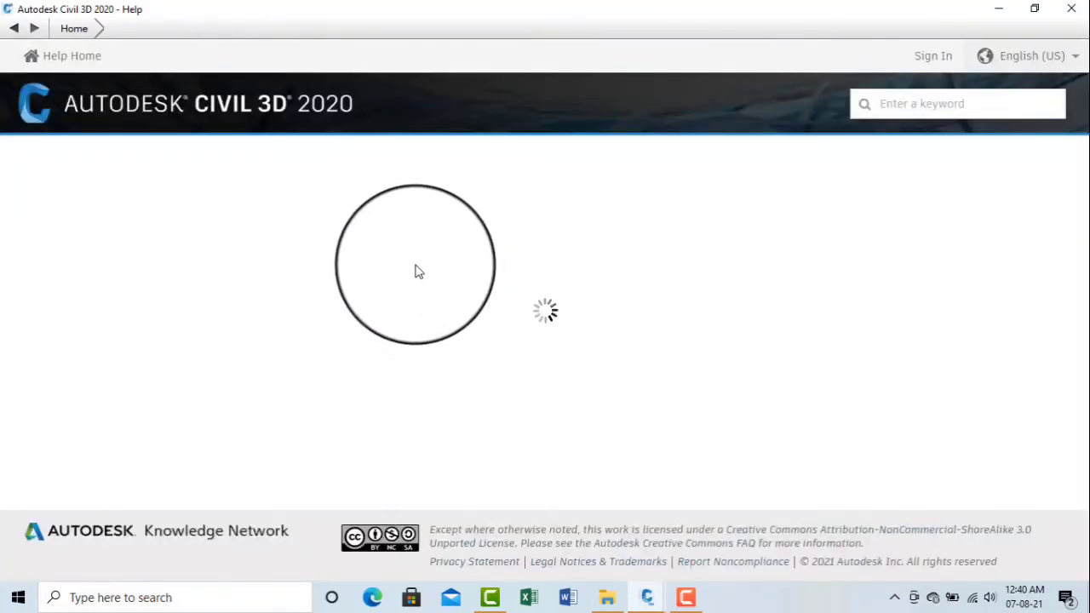
scroll(448, 292, "down", 10)
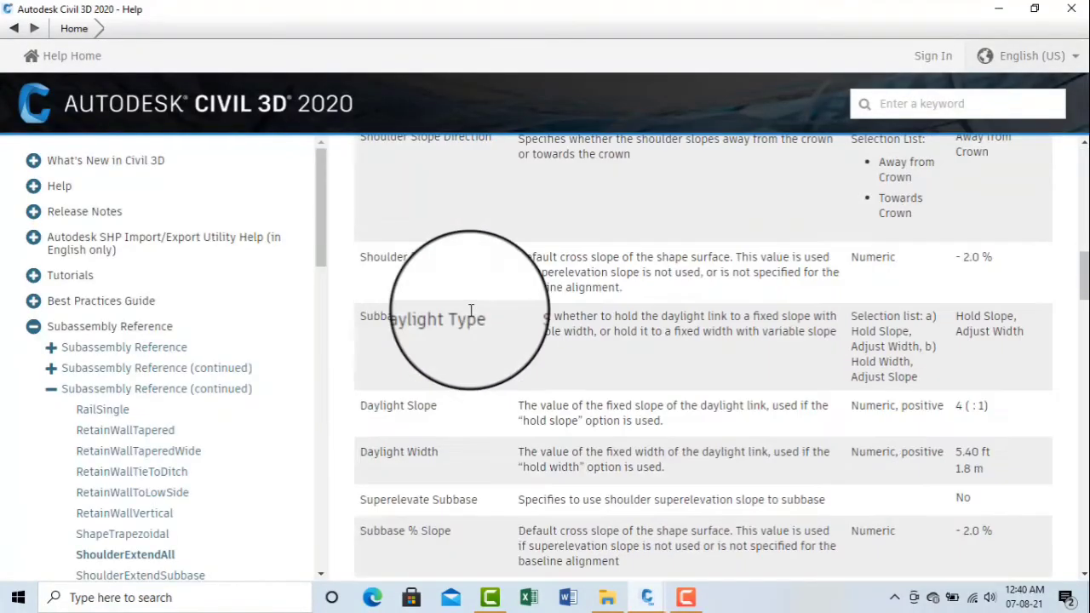
scroll(471, 310, "down", 20)
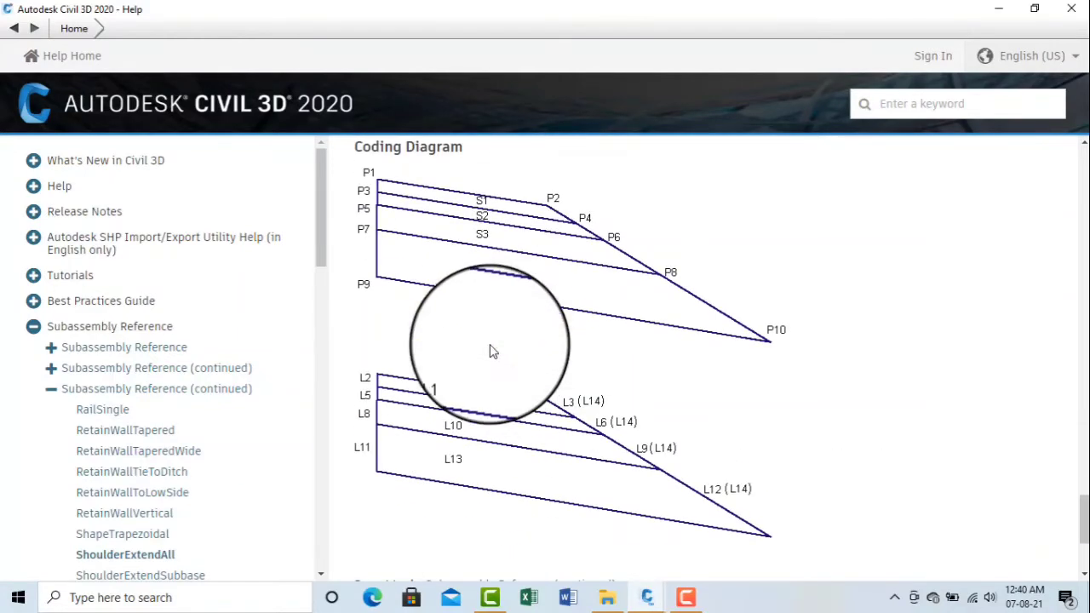
scroll(491, 351, "up", 3)
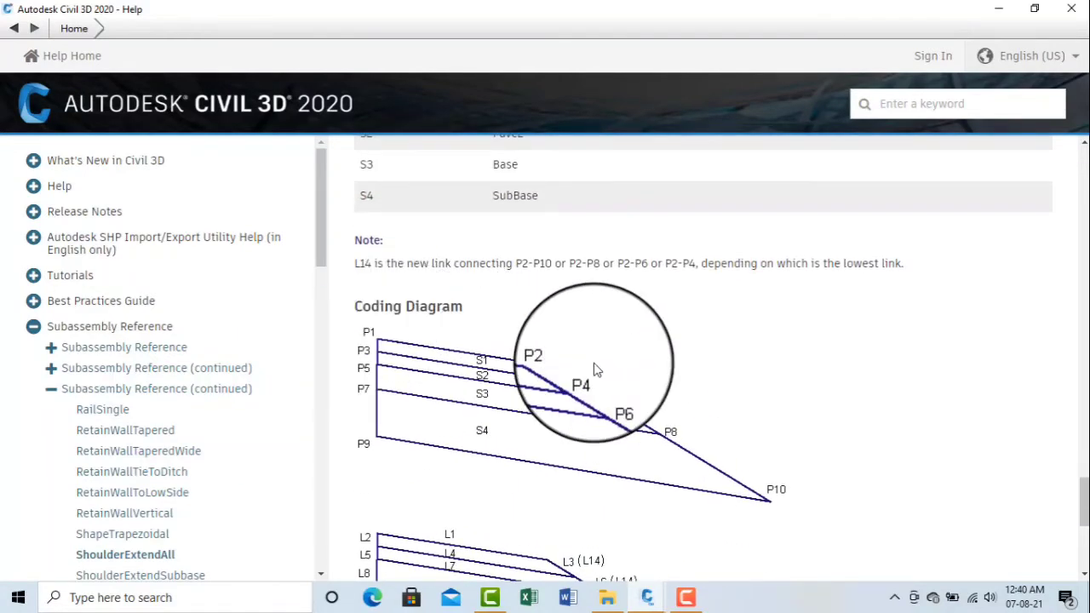
Step: Compare the point, link and shape codes table of ShoulderExtendAll with its coding diagrams in the help
scroll(542, 370, "up", 8)
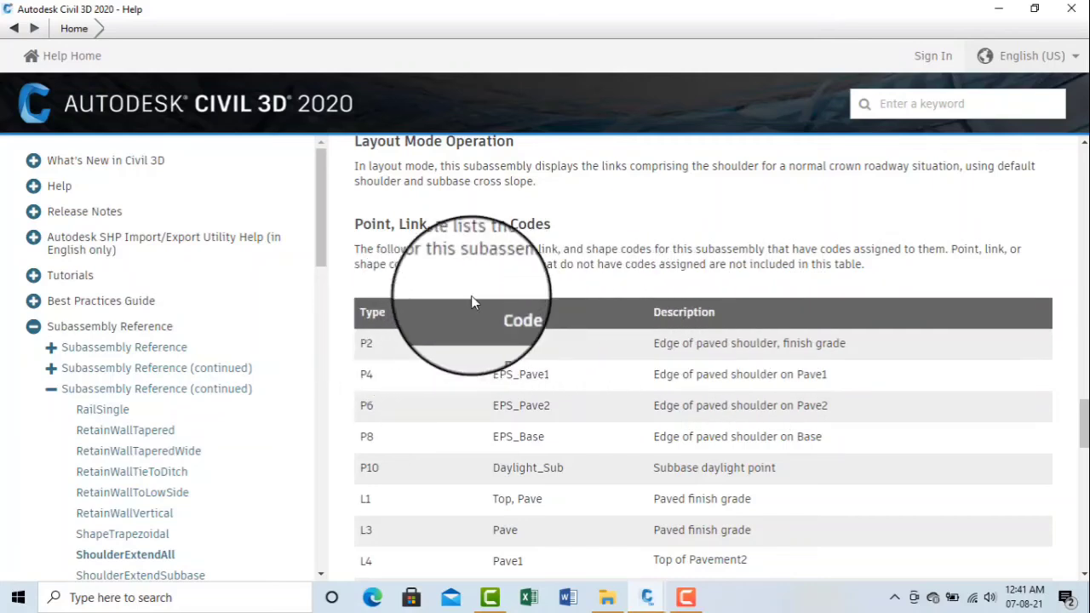
scroll(476, 285, "down", 1)
scroll(490, 295, "down", 8)
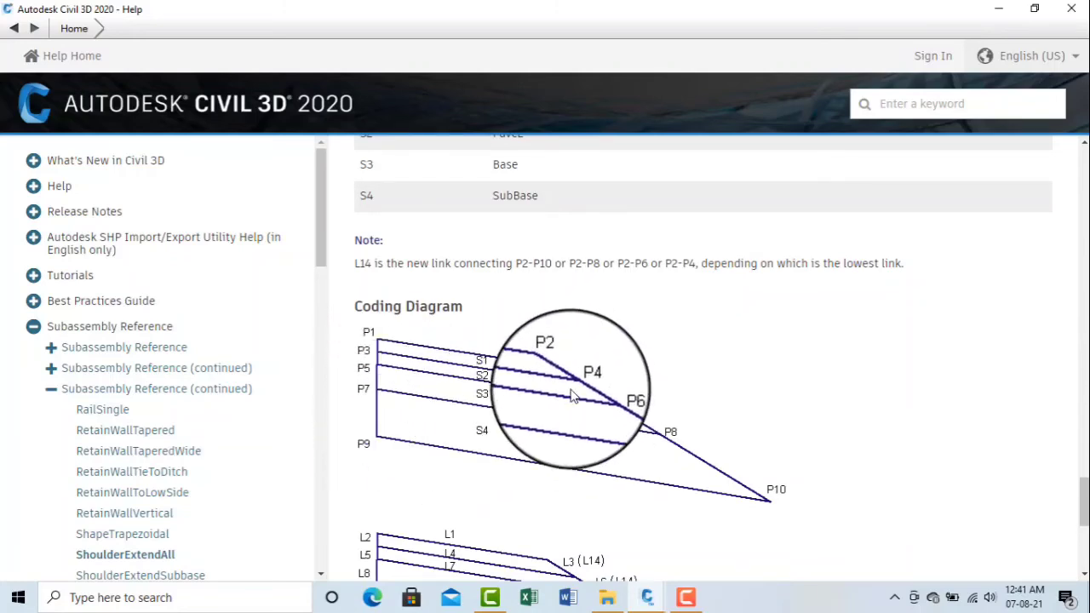
scroll(566, 391, "down", 2)
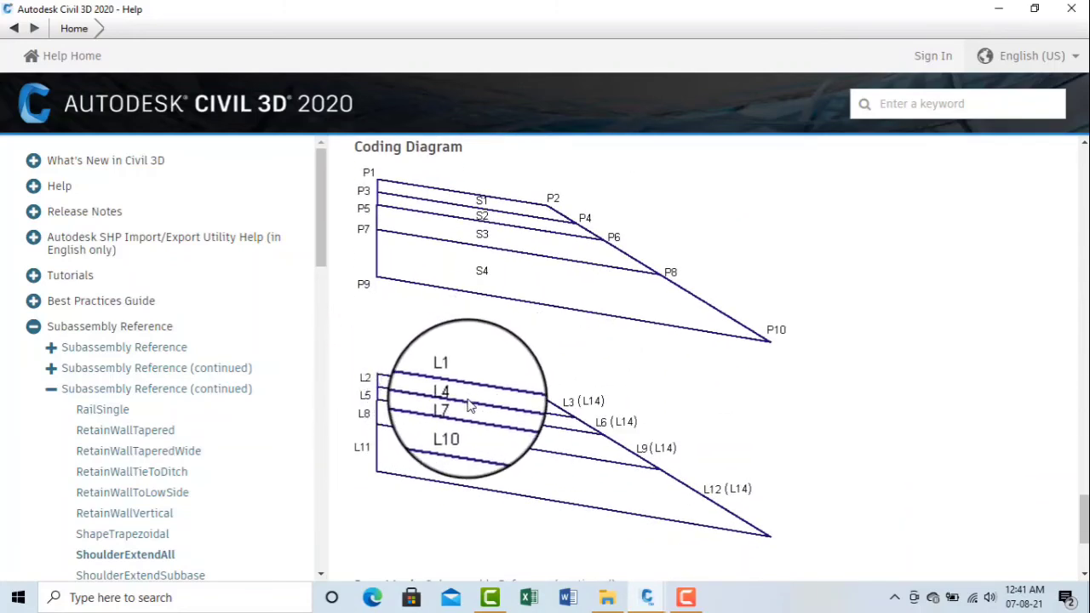
scroll(621, 372, "up", 10)
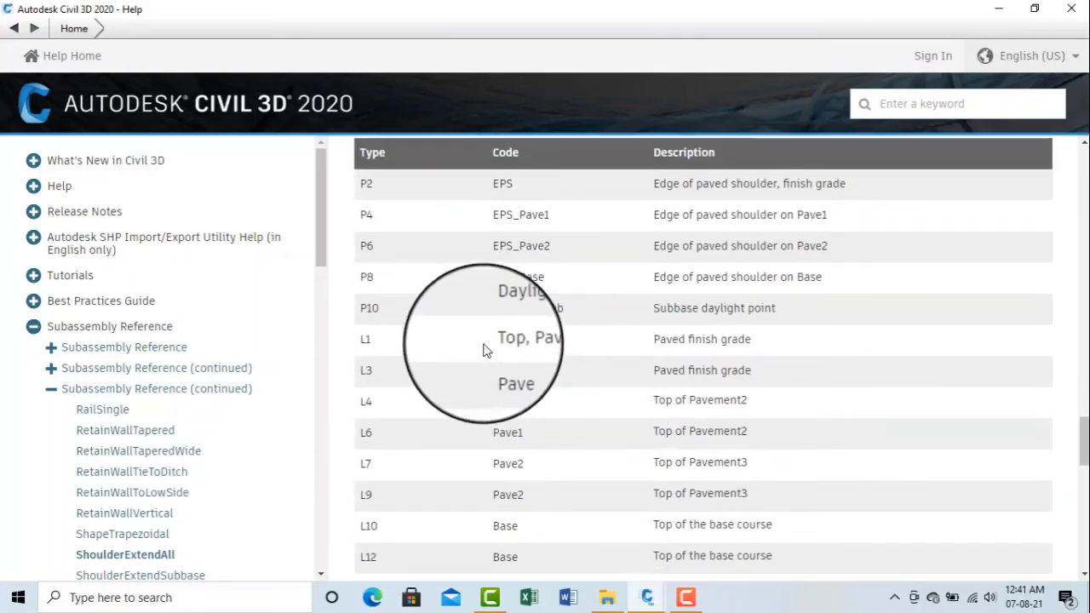
scroll(464, 366, "down", 2)
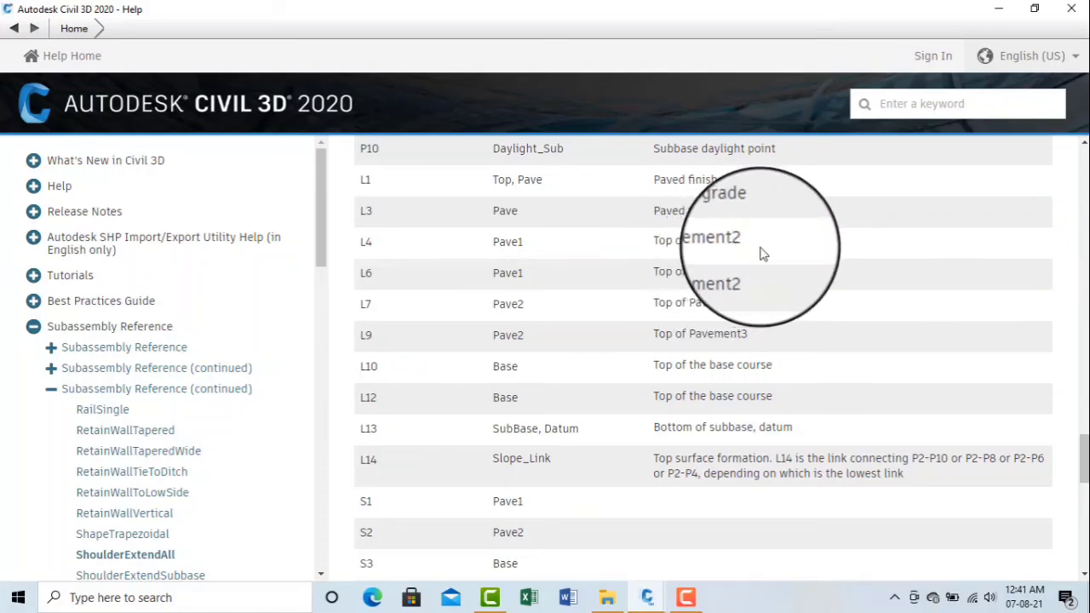
scroll(746, 317, "up", 4)
scroll(749, 319, "down", 5)
scroll(752, 321, "down", 5)
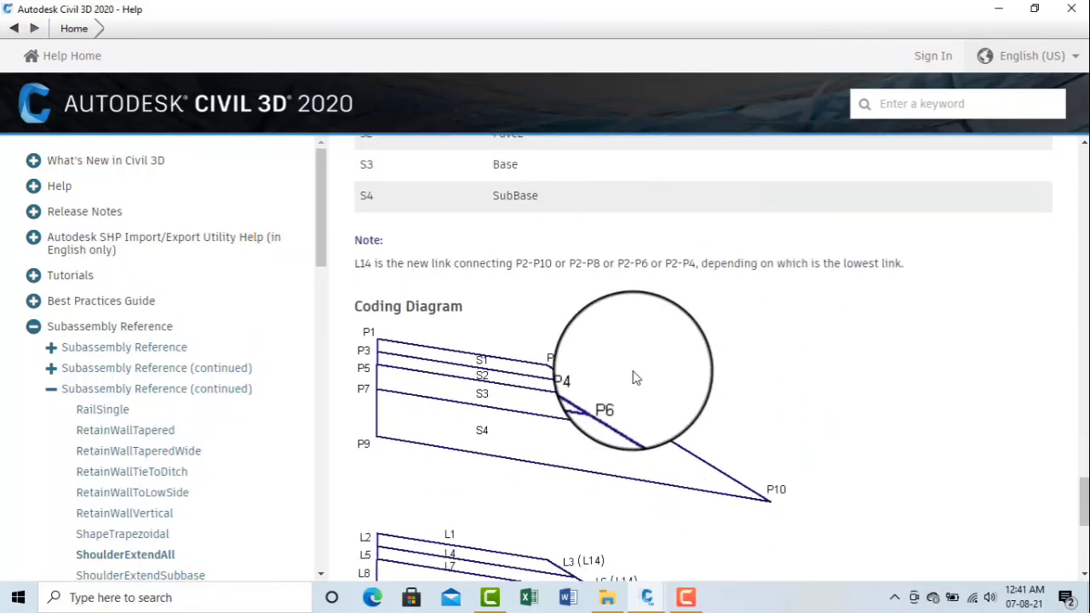
scroll(502, 306, "down", 4)
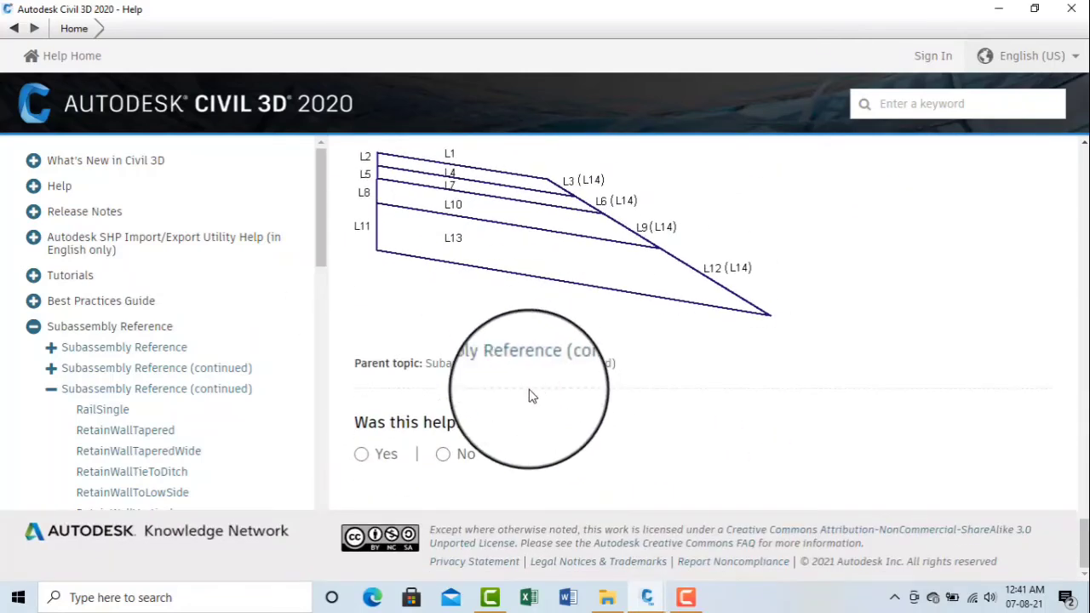
scroll(554, 414, "up", 9)
scroll(550, 413, "up", 15)
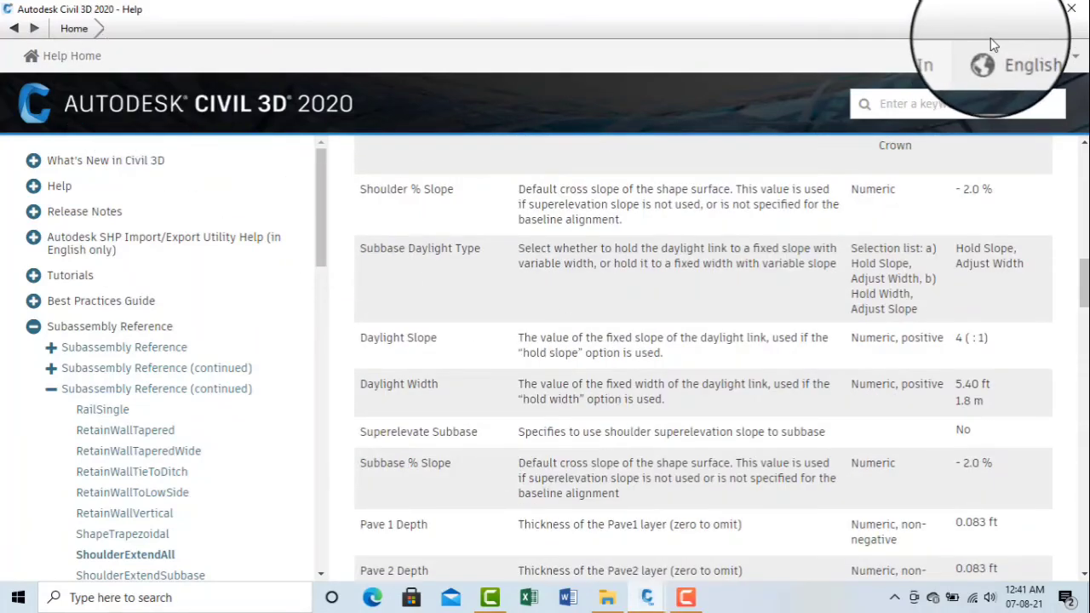
Step: Minimize the help window and accept the Shoulder-RS subassembly properties, then inspect the updated shoulder at the right lane's edge
left_click(1000, 15)
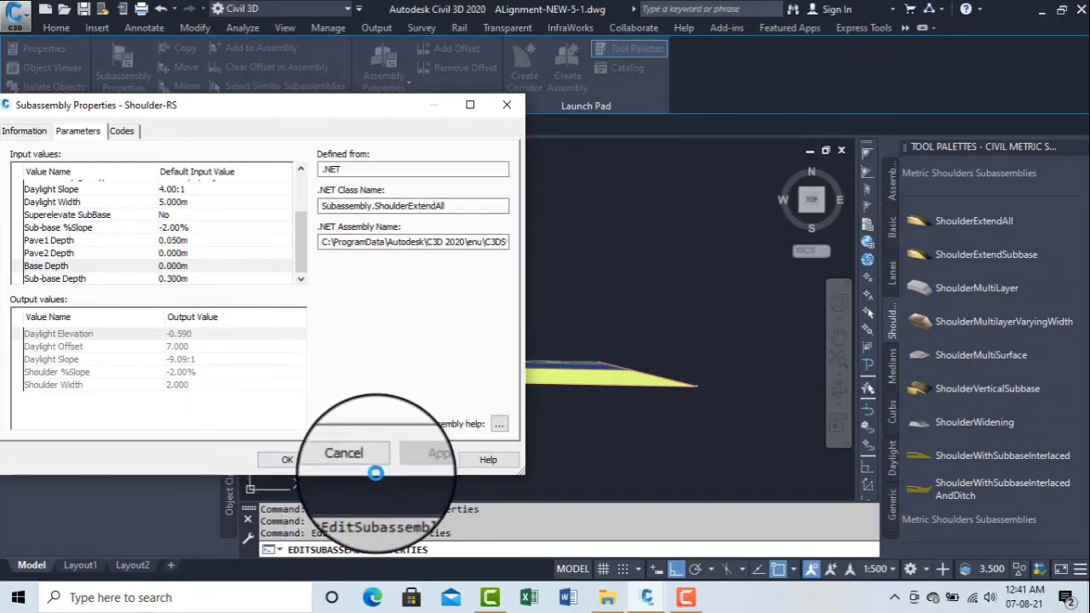
left_click(287, 459)
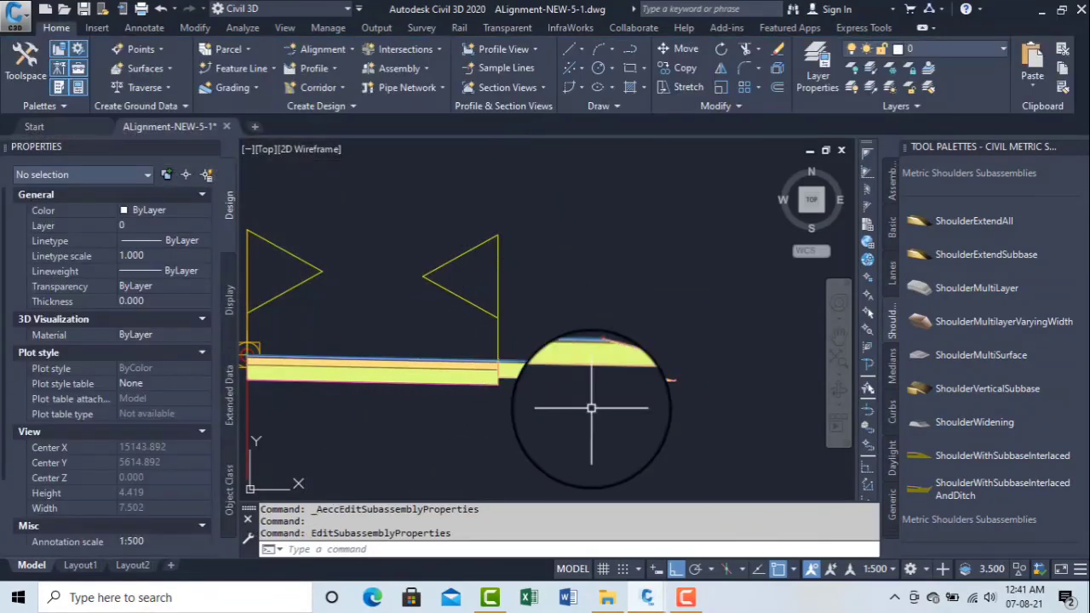
scroll(565, 381, "up", 2)
scroll(545, 340, "up", 4)
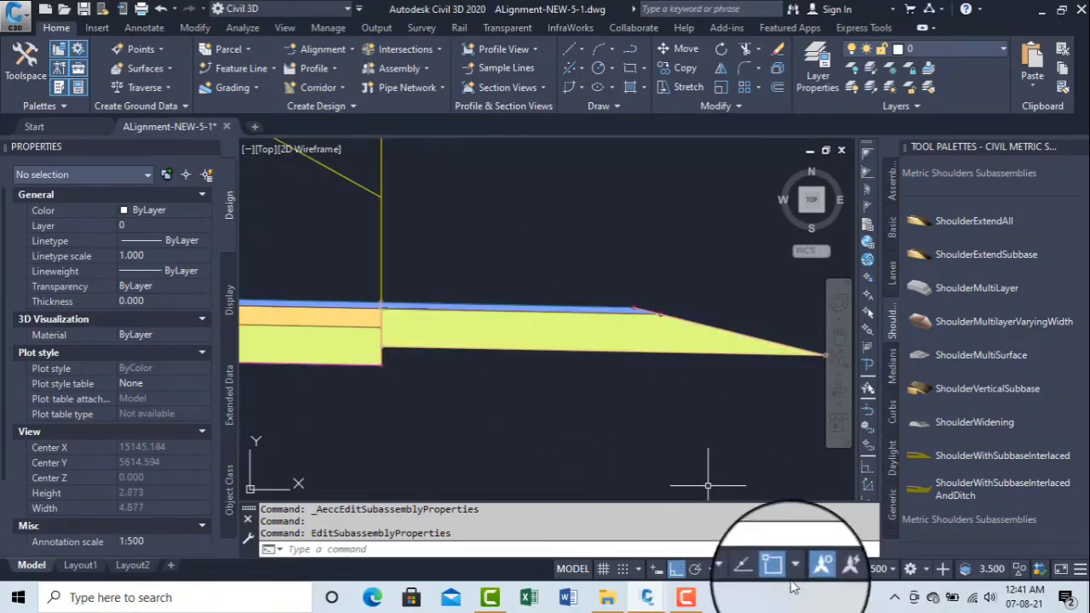
left_click(692, 601)
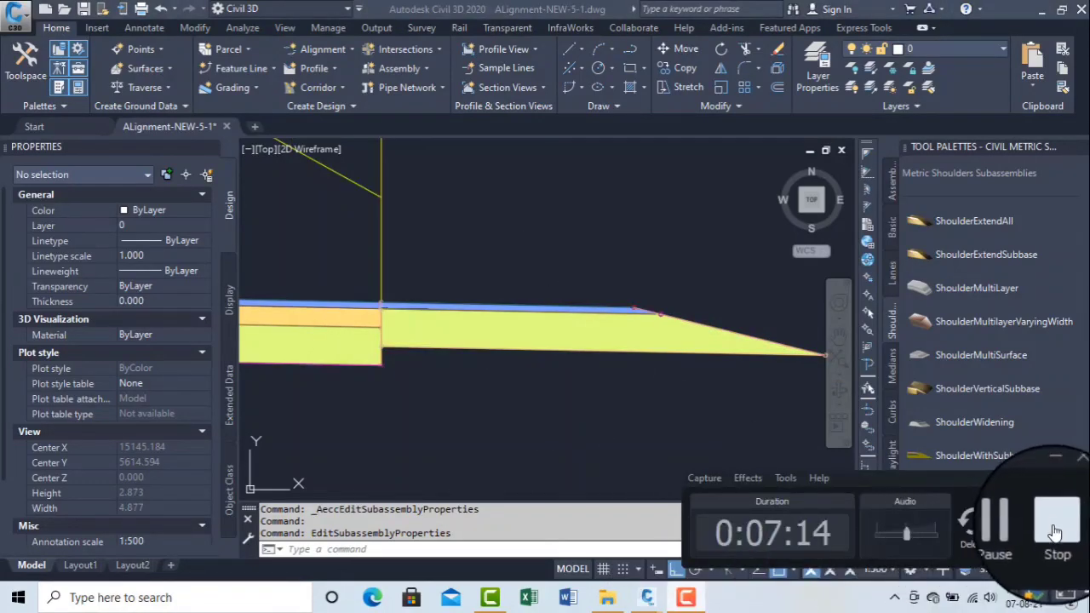